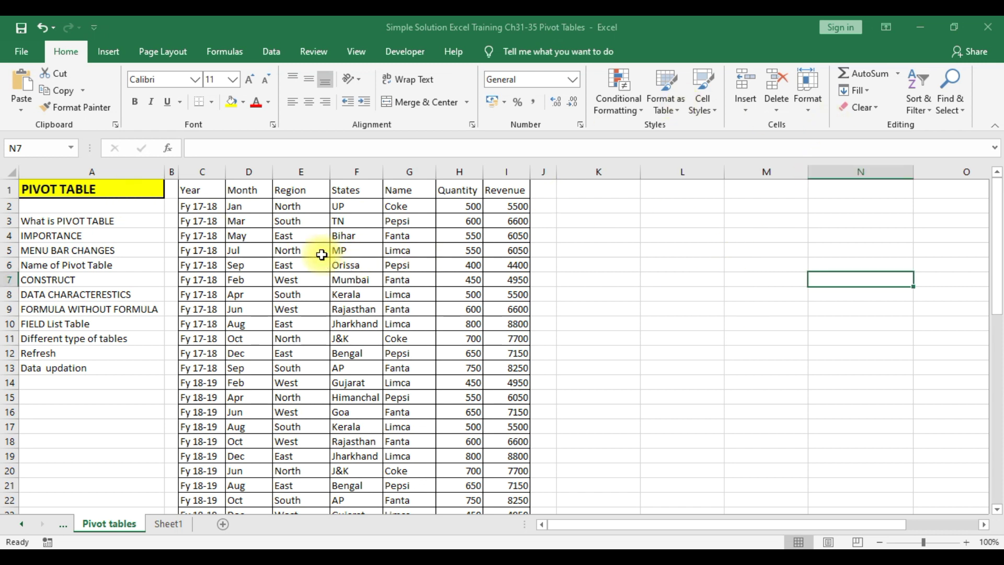
# Examine the source data's column headers from Year to Revenue and the full extent of the table in C1:I37.
pyautogui.click(201, 190)
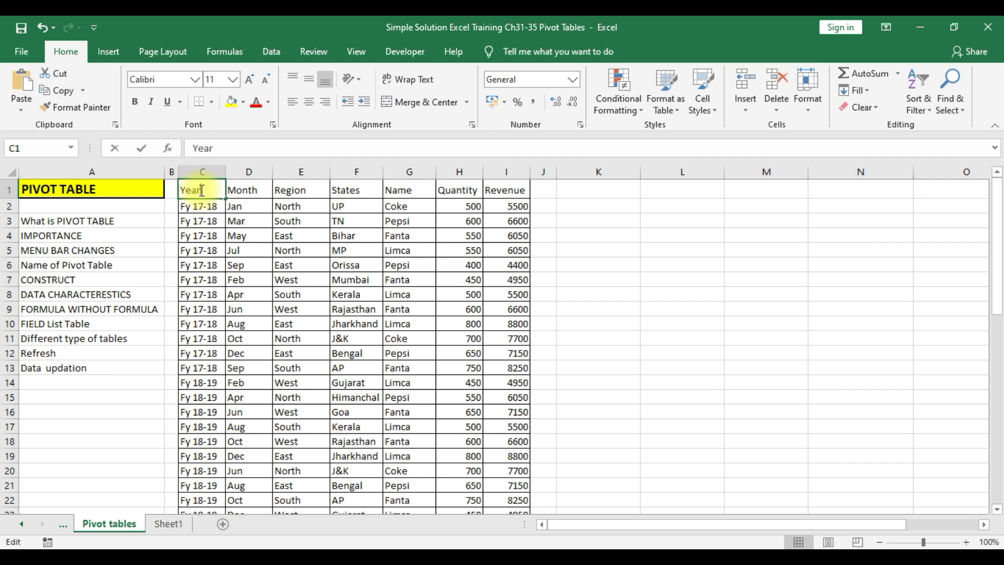
pyautogui.click(283, 235)
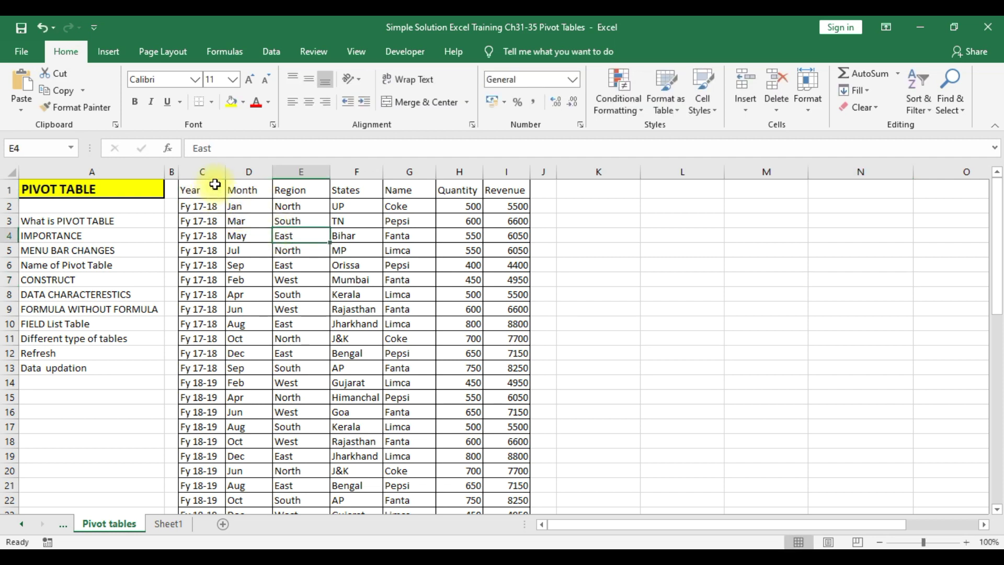
pyautogui.click(207, 187)
pyautogui.click(257, 189)
pyautogui.click(293, 190)
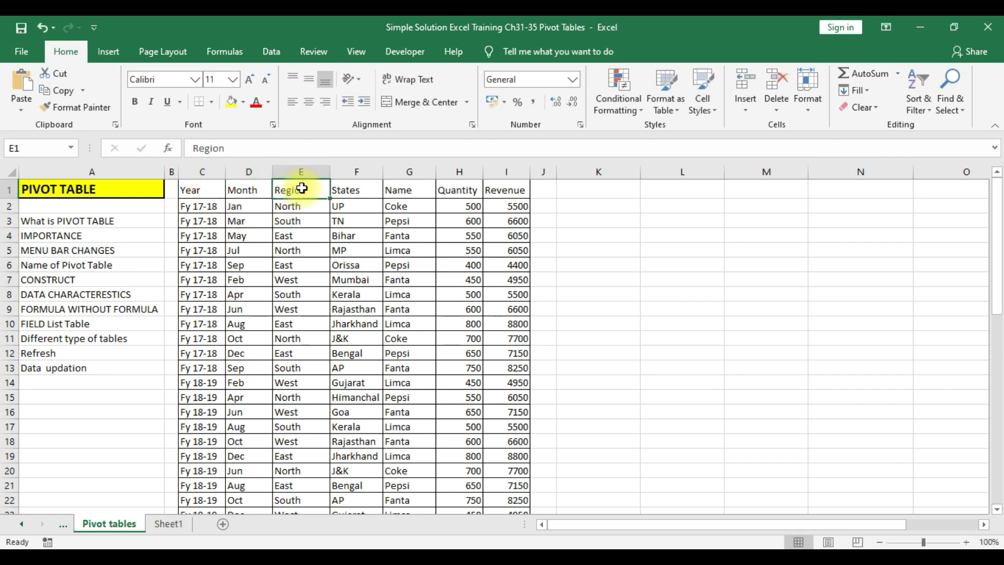
pyautogui.click(340, 190)
pyautogui.click(419, 191)
pyautogui.click(460, 193)
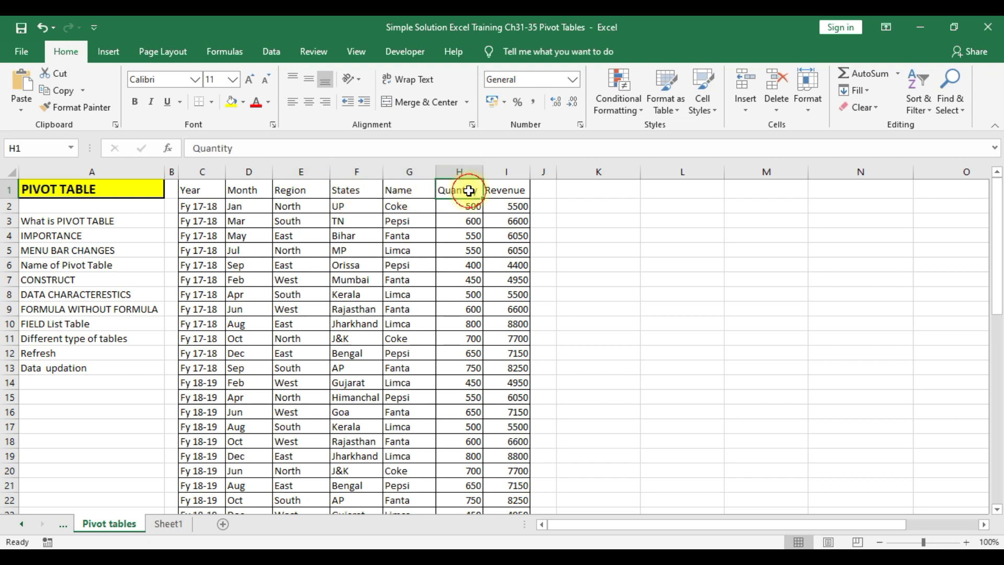
pyautogui.click(507, 192)
pyautogui.moveTo(212, 186); pyautogui.dragTo(498, 461)
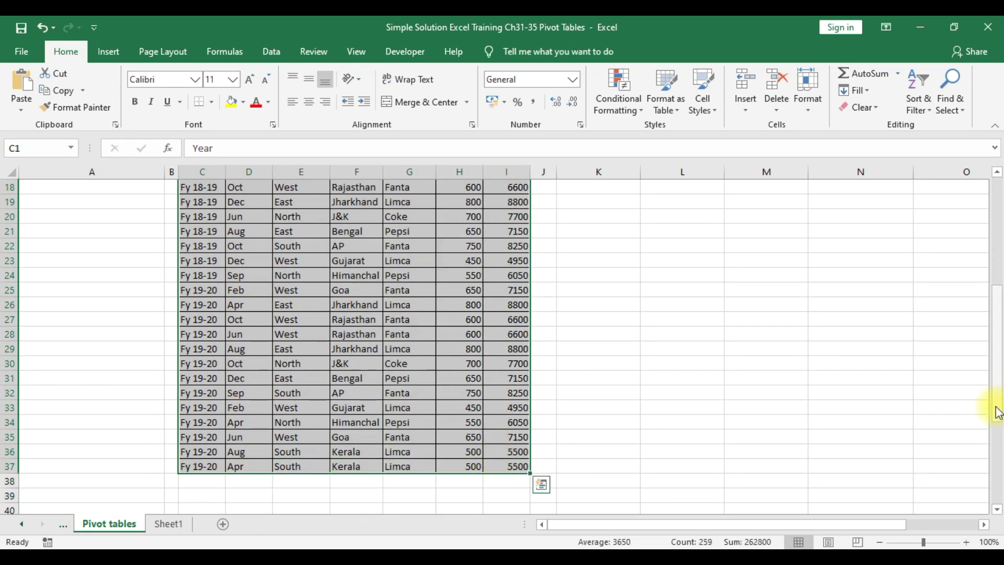
pyautogui.moveTo(996, 398); pyautogui.dragTo(997, 195)
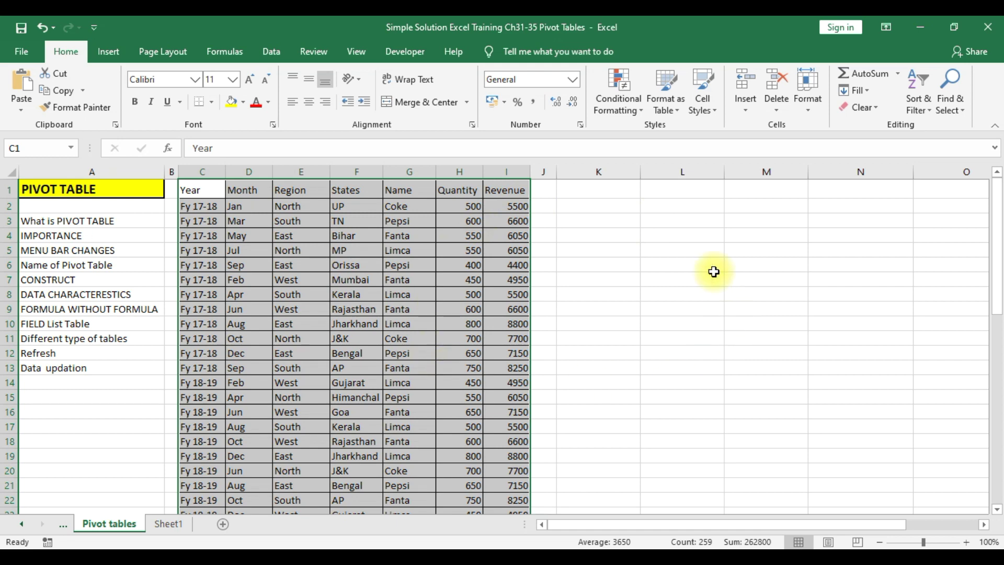
pyautogui.click(655, 226)
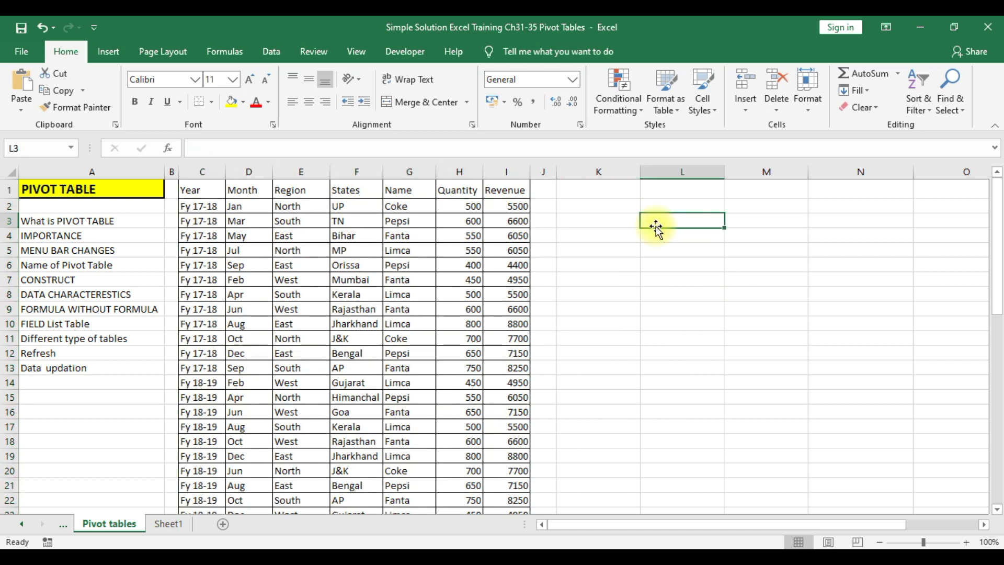
# Start a PivotTable on the existing worksheet from cell K6, with C1:I37 of the Pivot tables sheet as its source range.
pyautogui.click(613, 260)
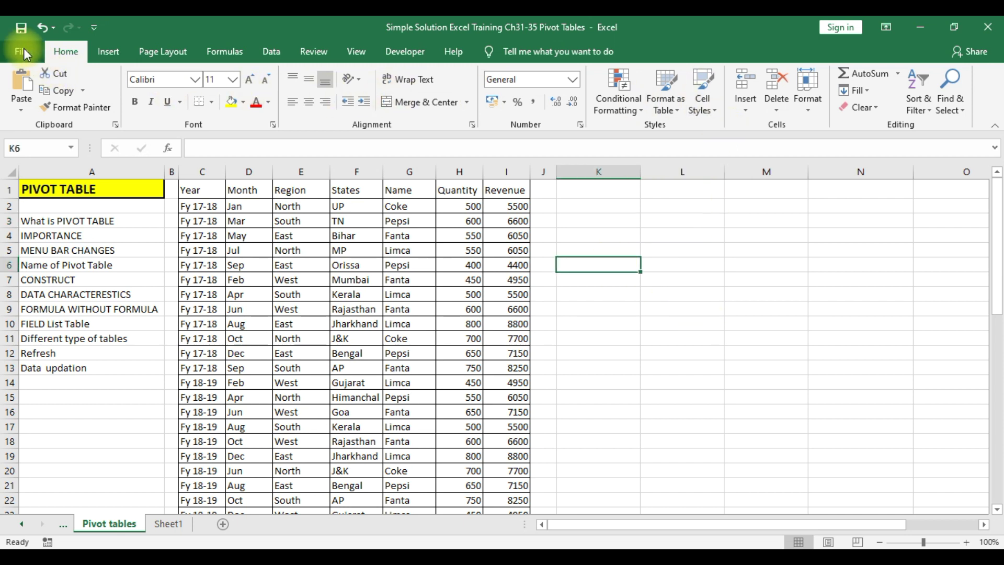
pyautogui.click(111, 52)
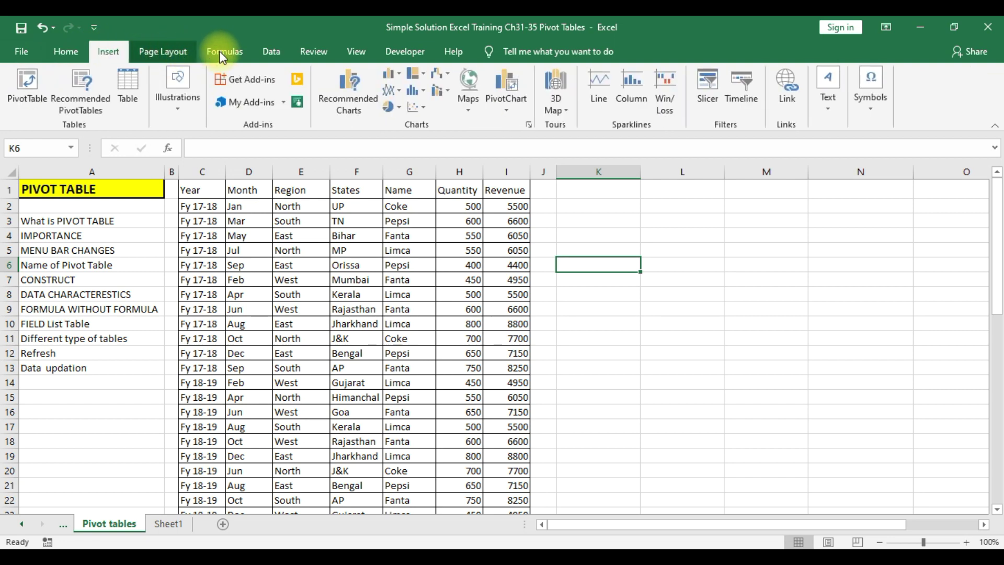
pyautogui.scroll(-2, 225, 51)
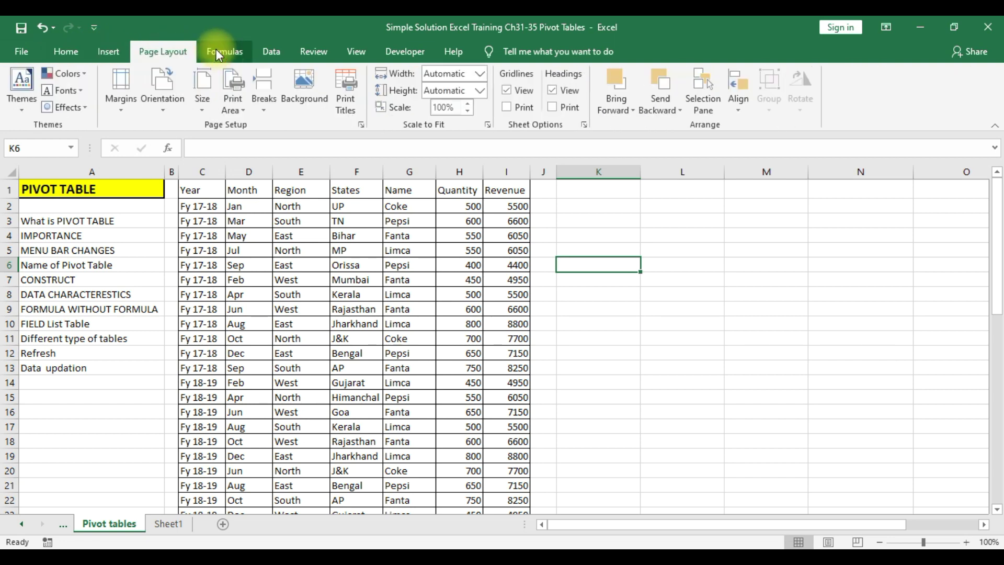
pyautogui.click(117, 56)
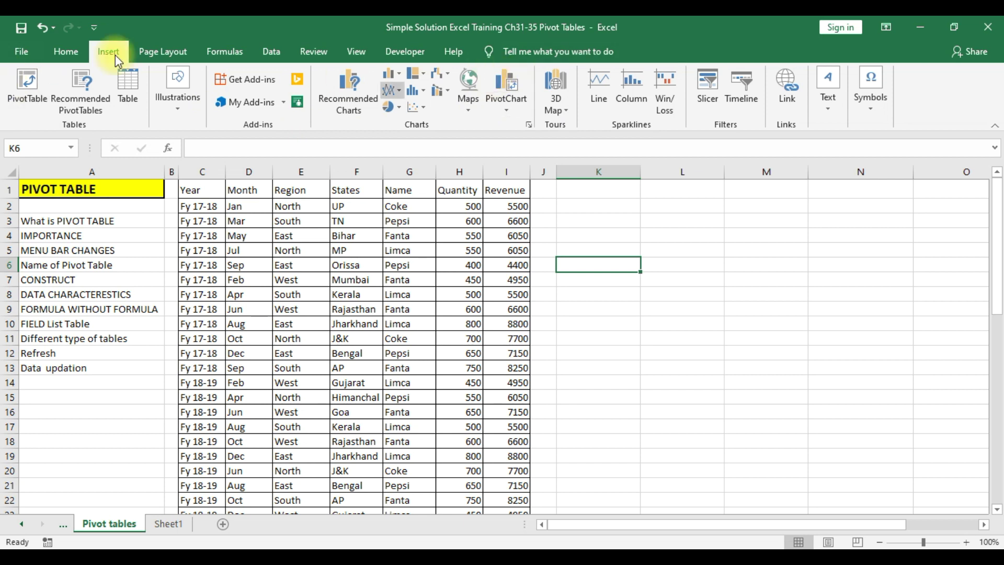
pyautogui.click(27, 95)
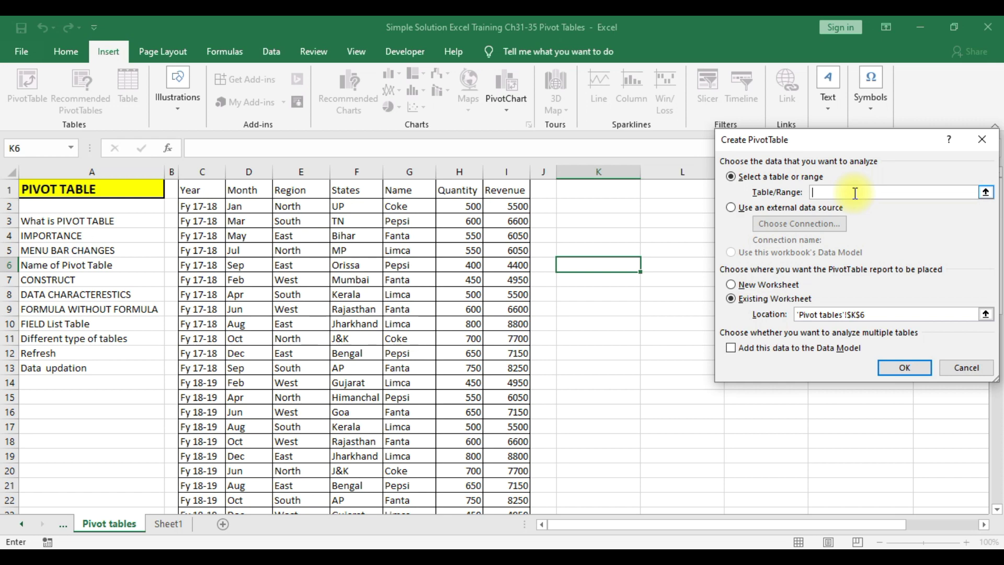
pyautogui.moveTo(201, 189); pyautogui.dragTo(502, 480)
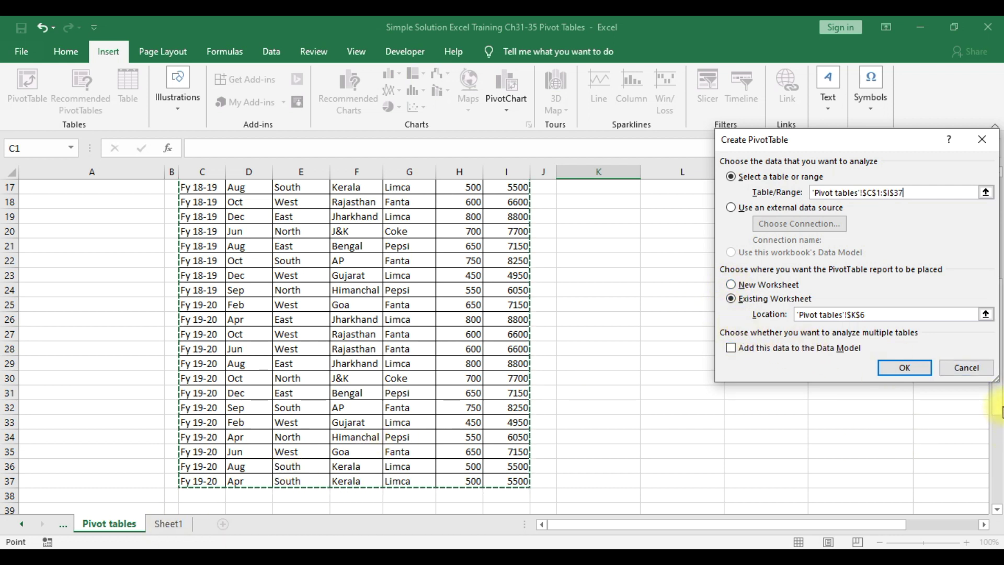
pyautogui.moveTo(1001, 400); pyautogui.dragTo(998, 121)
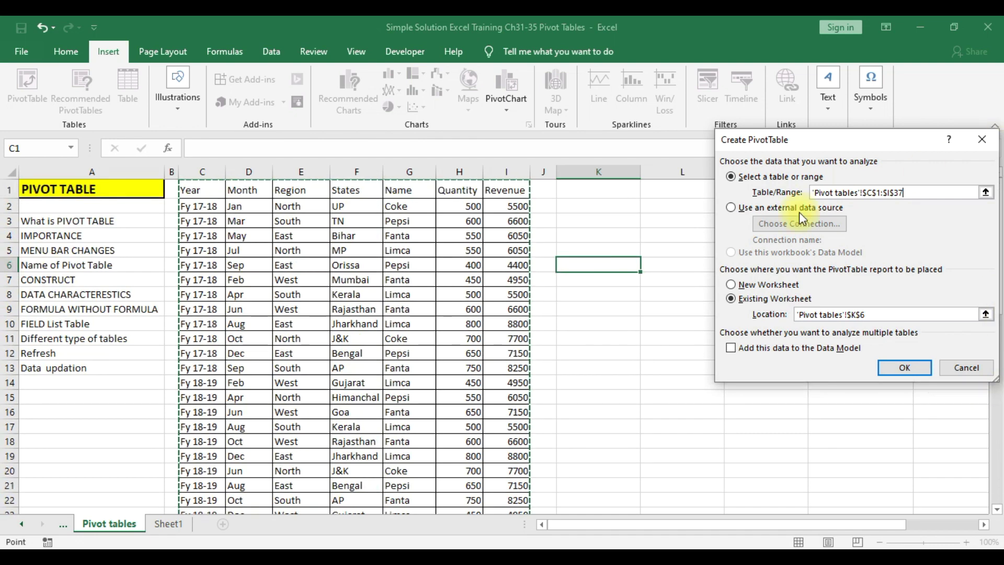
# Set the PivotTable's location to cell K1 and try to create it with L1 as the source range.
pyautogui.click(658, 191)
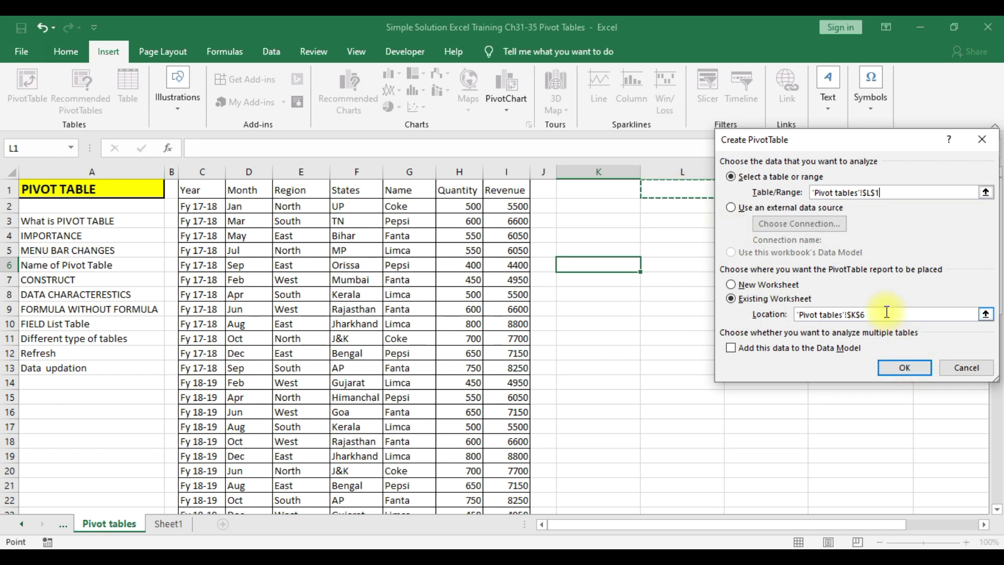
pyautogui.moveTo(878, 315); pyautogui.dragTo(789, 315)
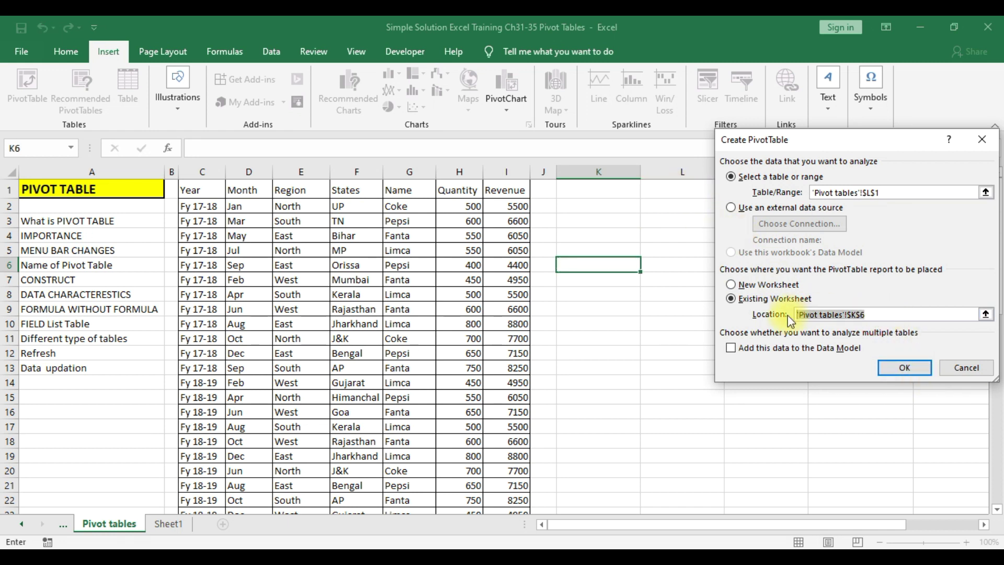
pyautogui.click(629, 190)
pyautogui.click(905, 368)
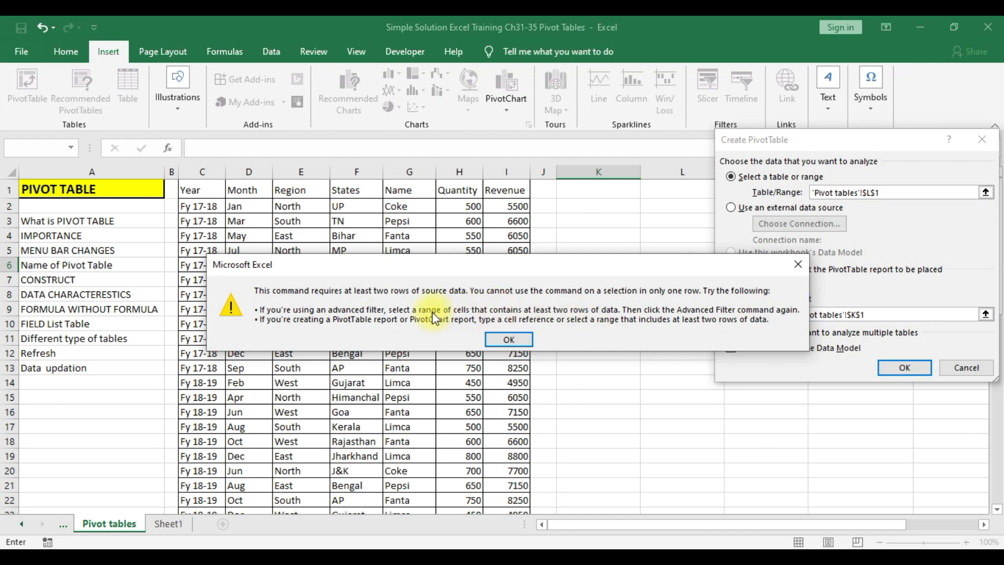
pyautogui.click(509, 339)
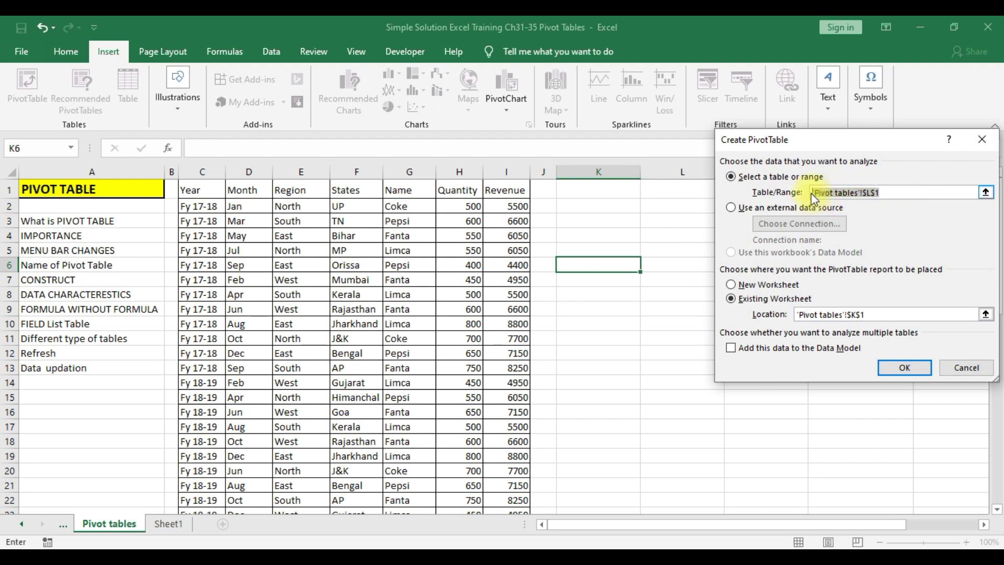
# Replace the source range with C1:I37, create the PivotTable at K1 and hide its field list.
pyautogui.press('BackSpace')
pyautogui.moveTo(202, 190); pyautogui.dragTo(497, 484)
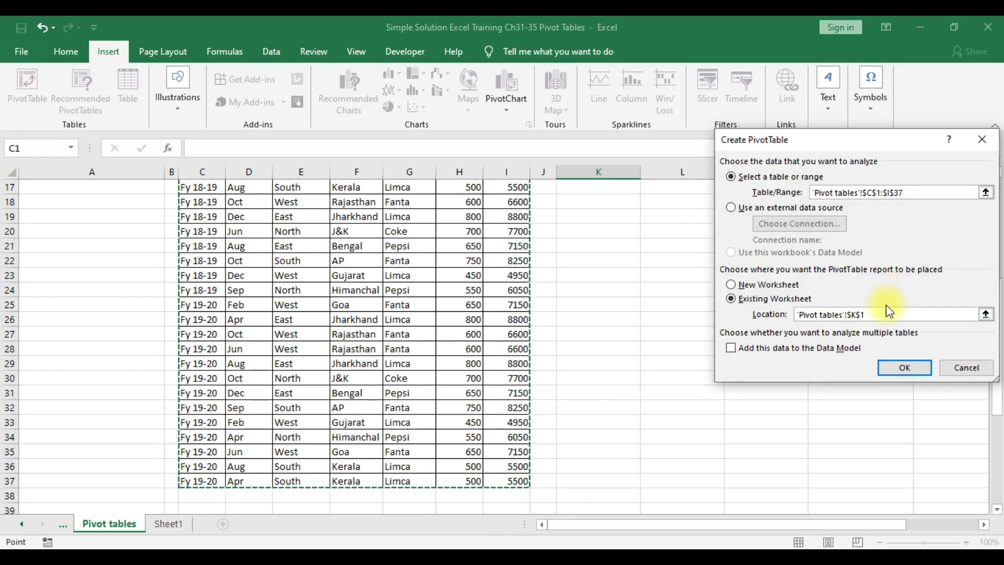
pyautogui.click(869, 316)
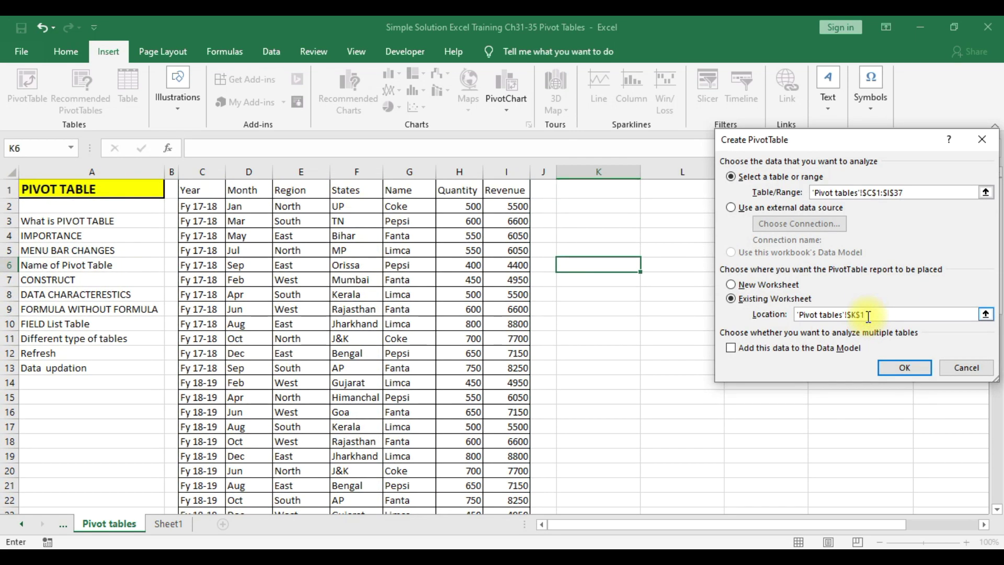
pyautogui.click(906, 368)
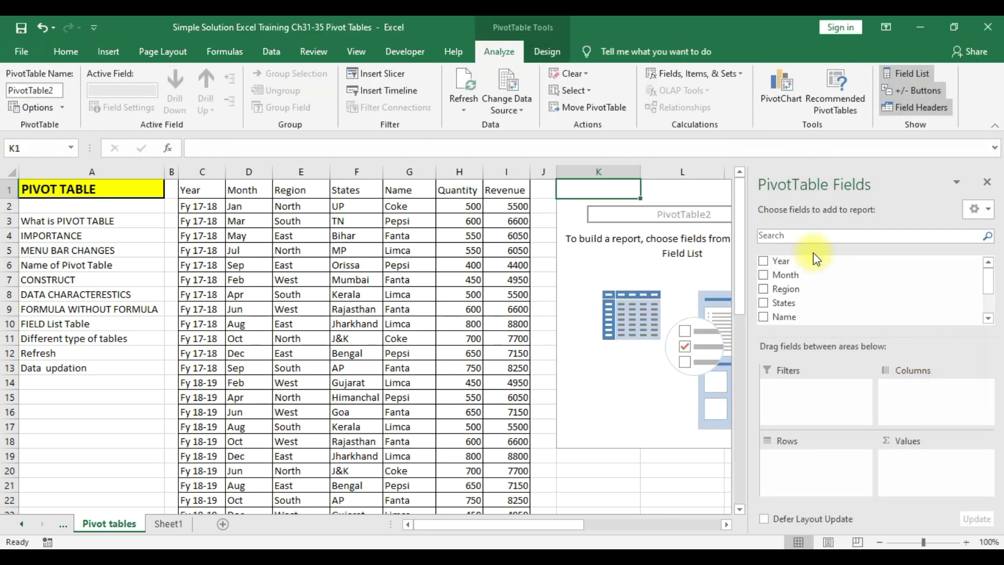
pyautogui.click(986, 180)
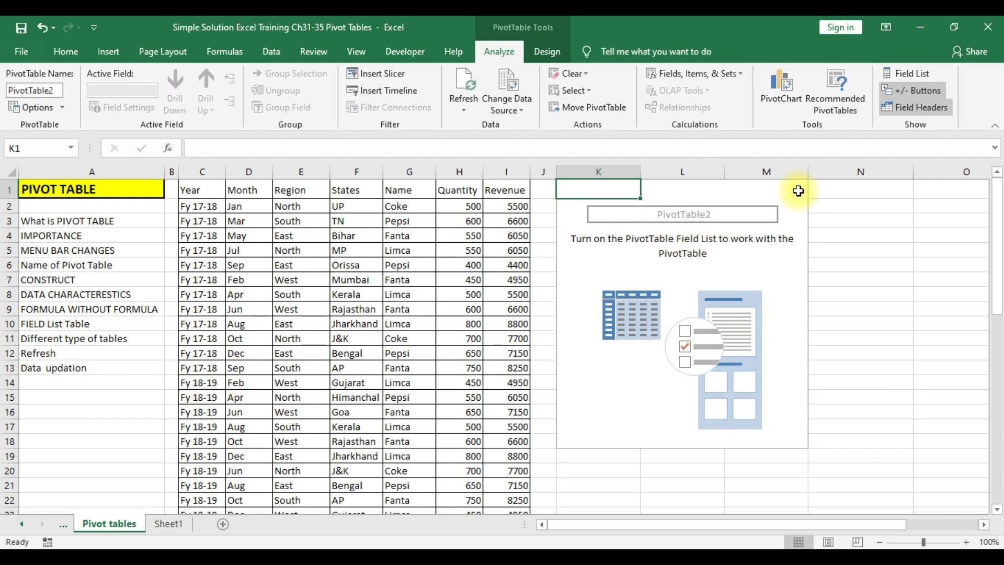
# Compare the available ribbon tools with a cell selected inside the empty PivotTable area and with one selected outside it.
pyautogui.click(766, 190)
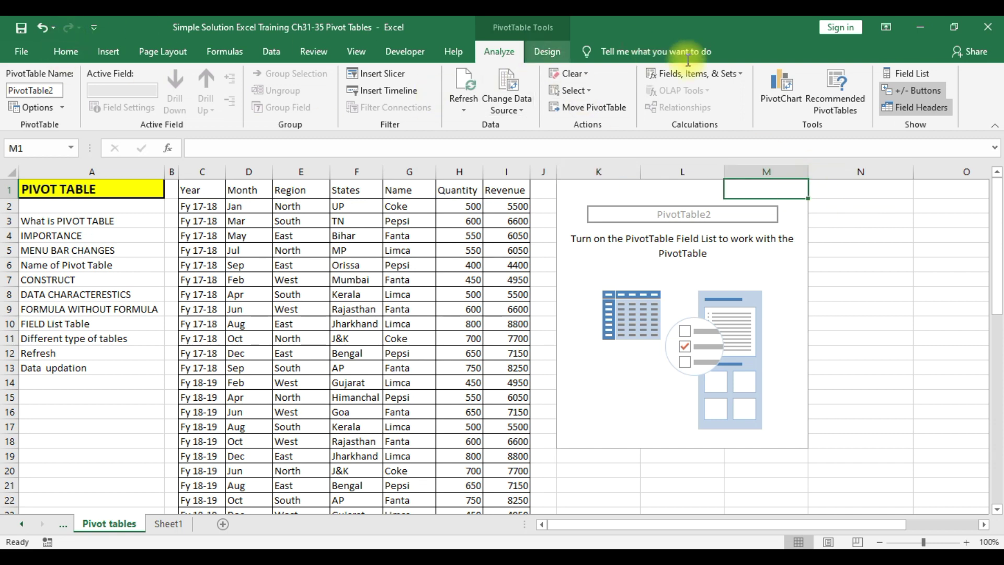
pyautogui.click(885, 220)
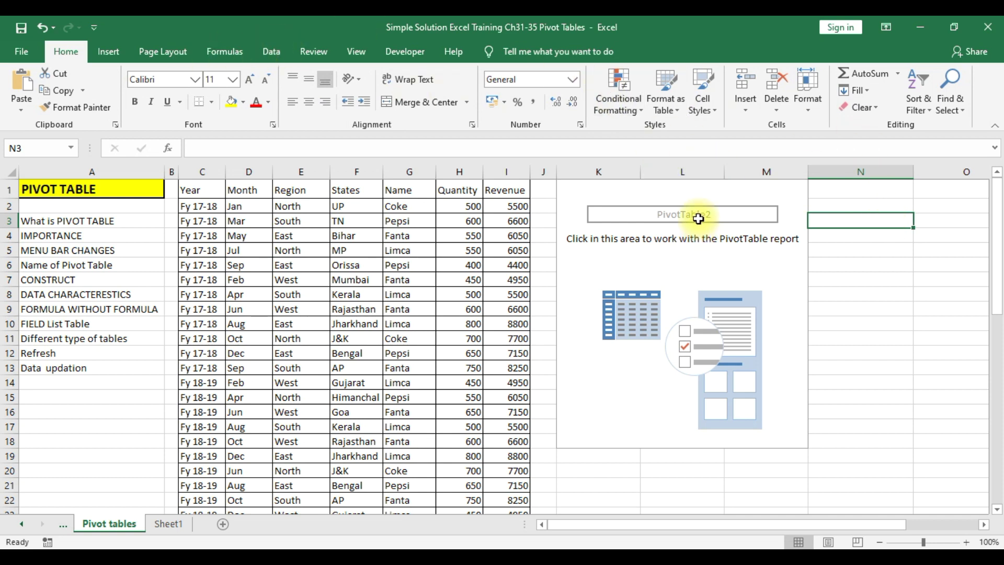
pyautogui.click(728, 193)
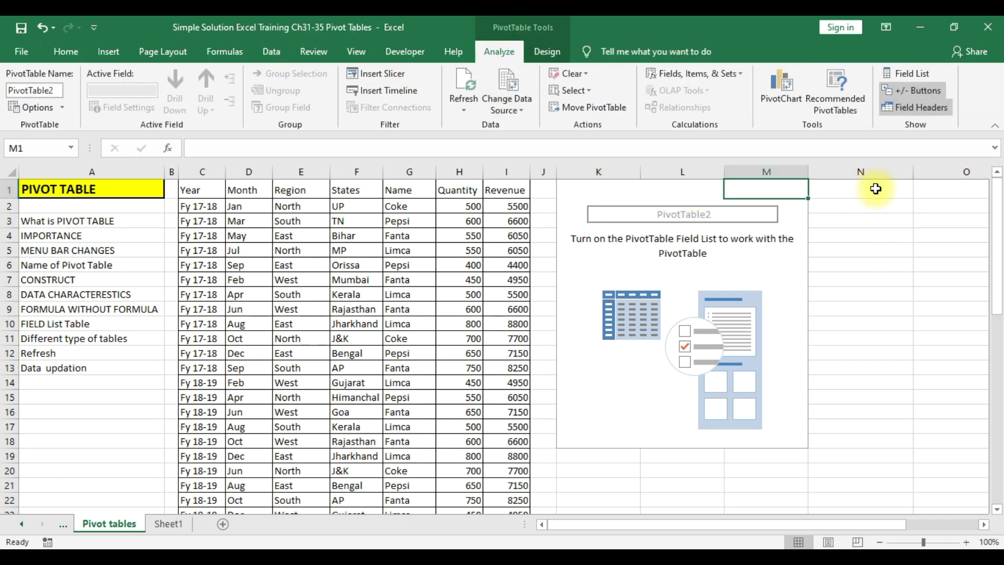
pyautogui.click(883, 204)
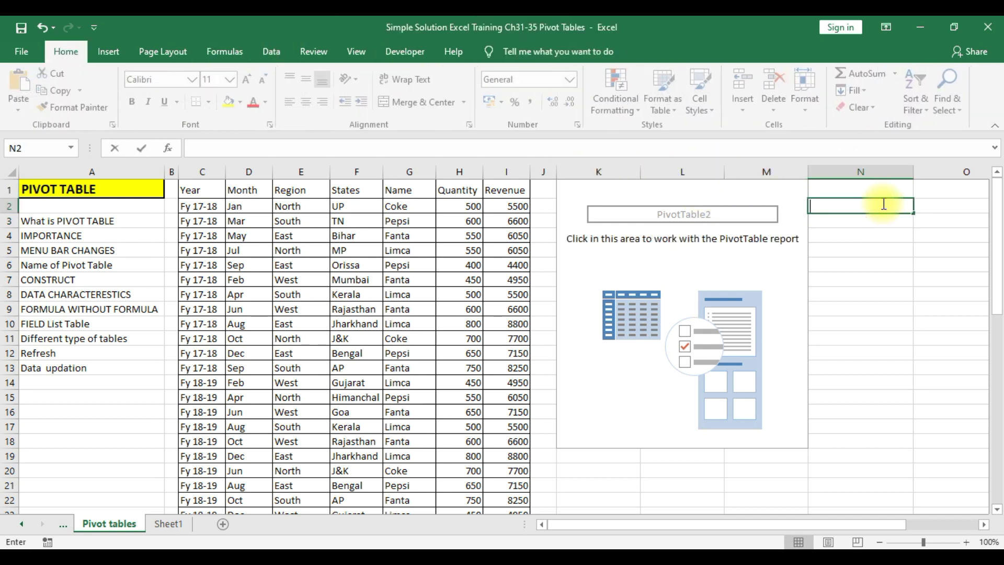
pyautogui.click(762, 192)
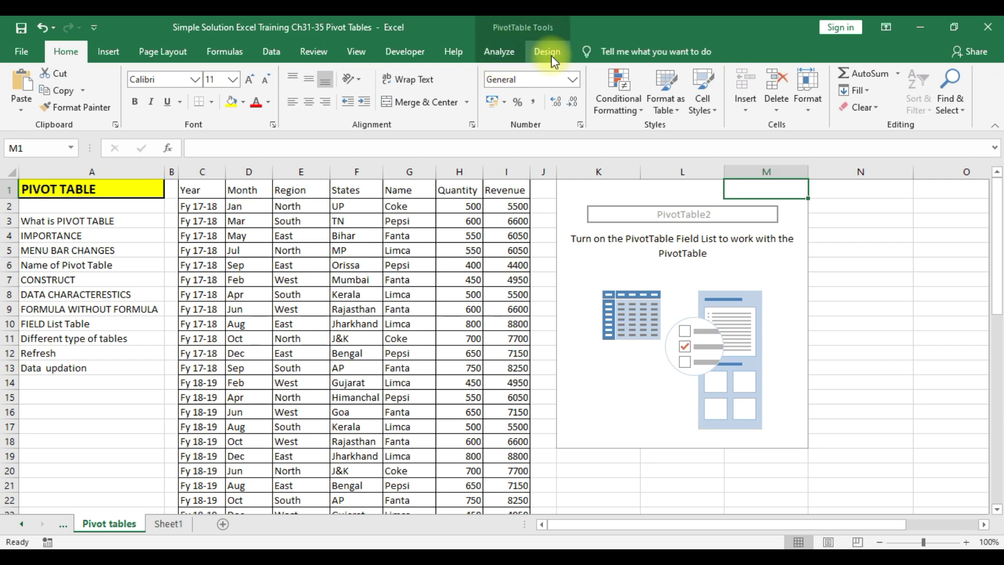
pyautogui.click(897, 219)
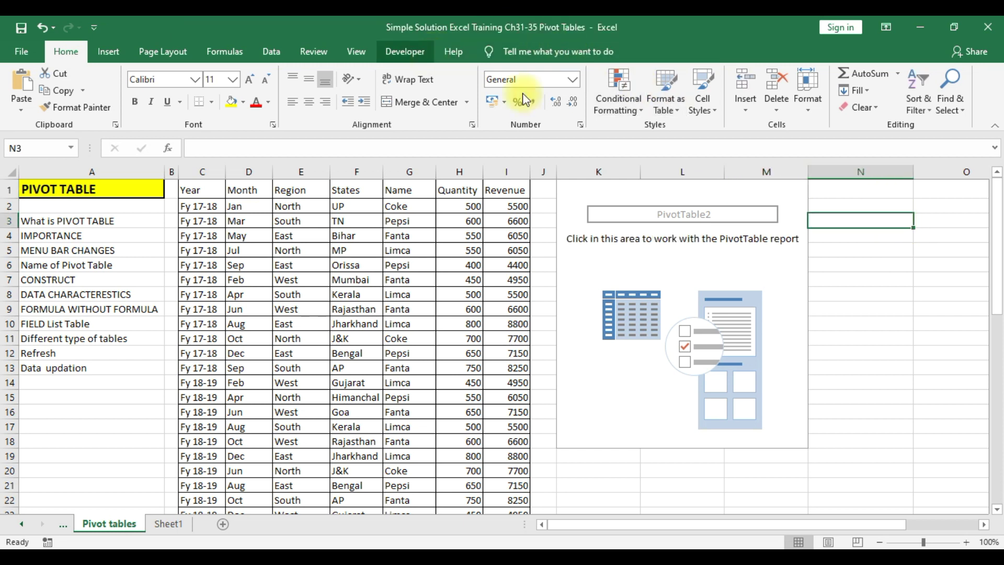
pyautogui.click(746, 193)
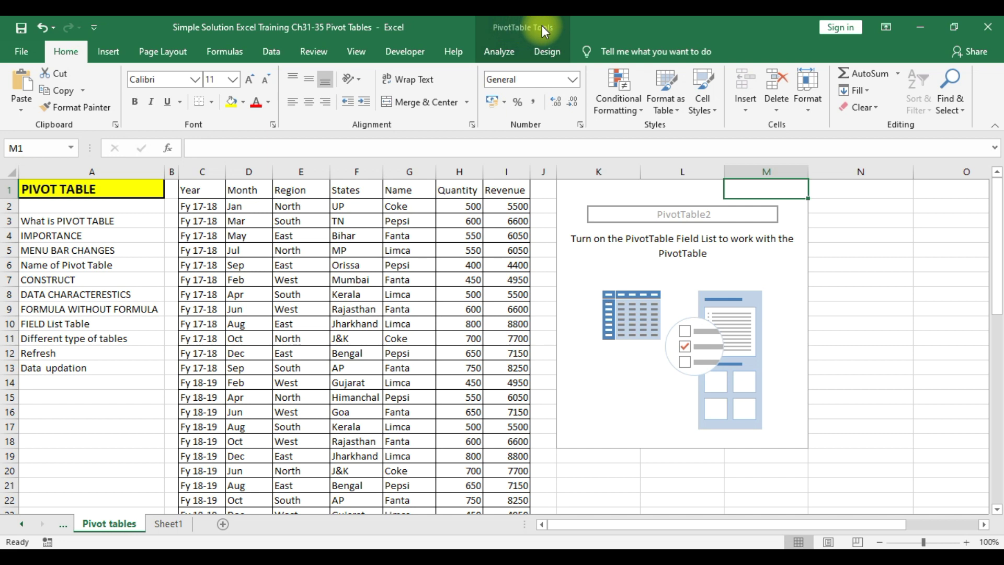
# Review the PivotTable's name and its analysis tools, and check them against a cell outside the report area.
pyautogui.click(498, 55)
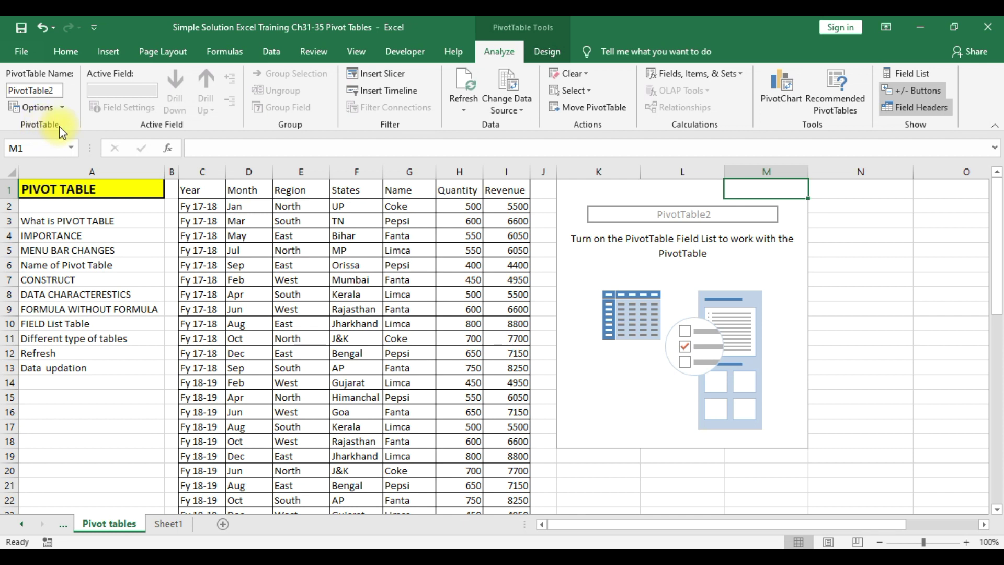
pyautogui.click(52, 91)
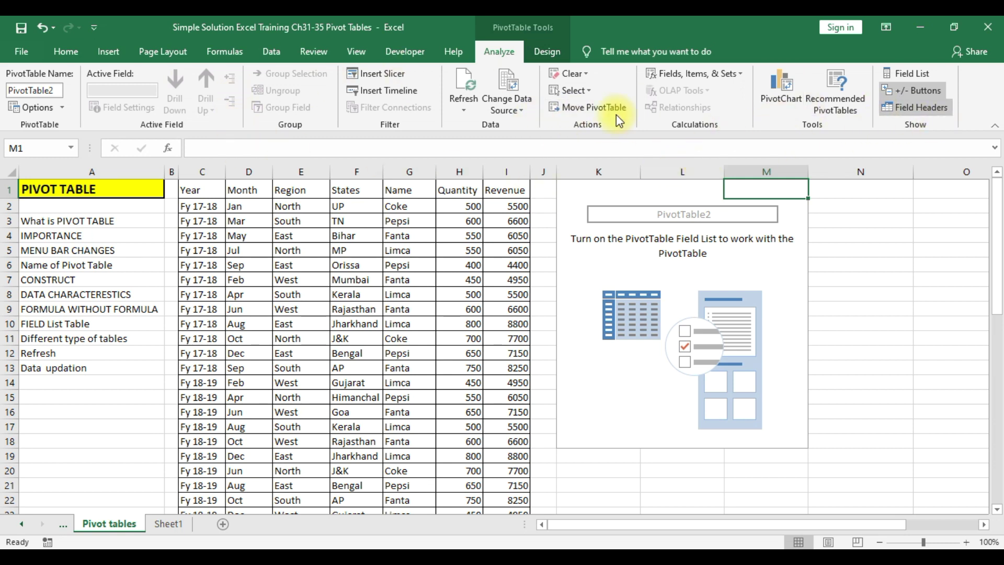
pyautogui.click(765, 264)
pyautogui.click(892, 283)
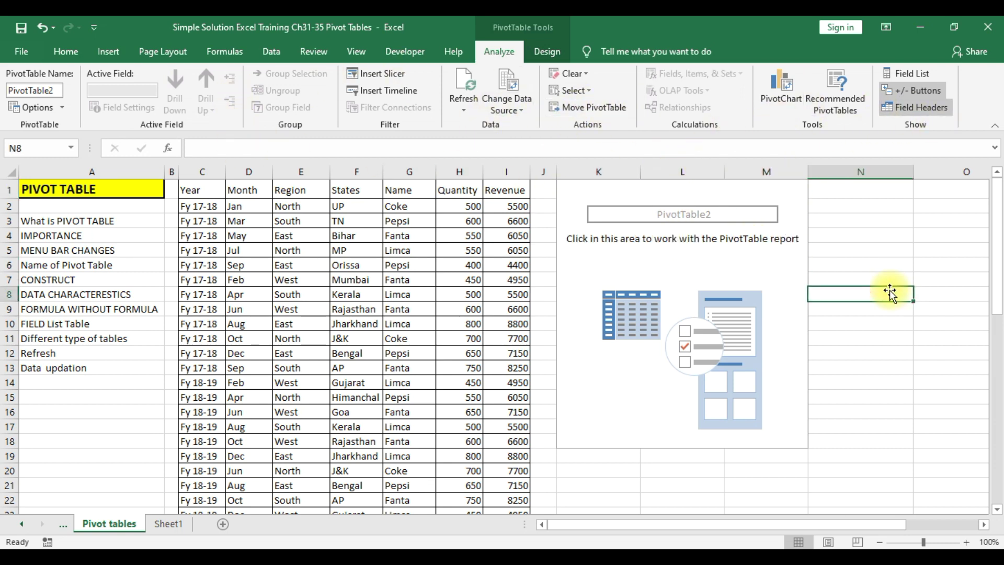
# Select a cell inside the PivotTable area and display the full gallery of PivotTable styles.
pyautogui.click(762, 261)
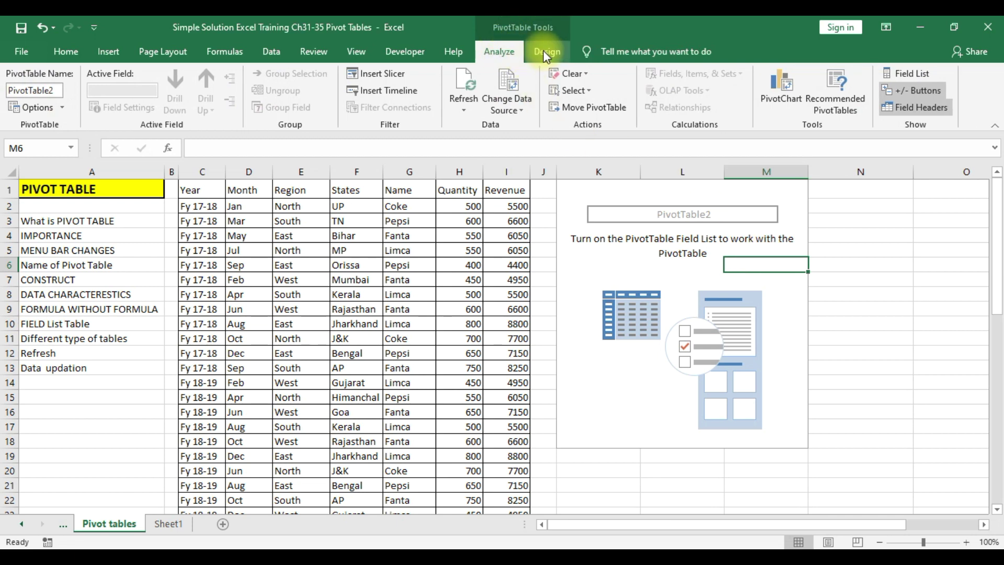
pyautogui.click(544, 50)
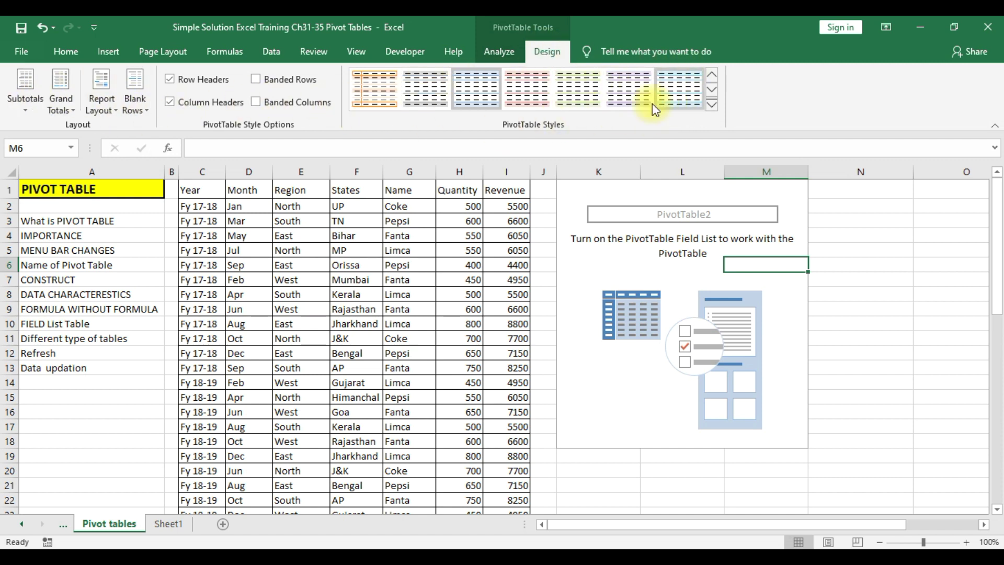
pyautogui.click(713, 106)
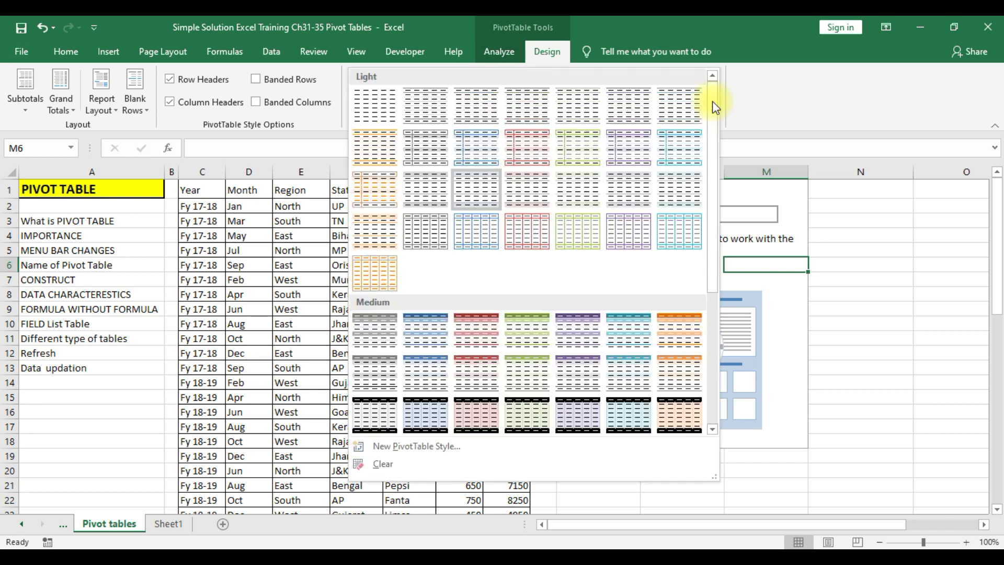
# Close the style gallery and compare the ribbon with a cell selected outside and inside the PivotTable area.
pyautogui.click(801, 75)
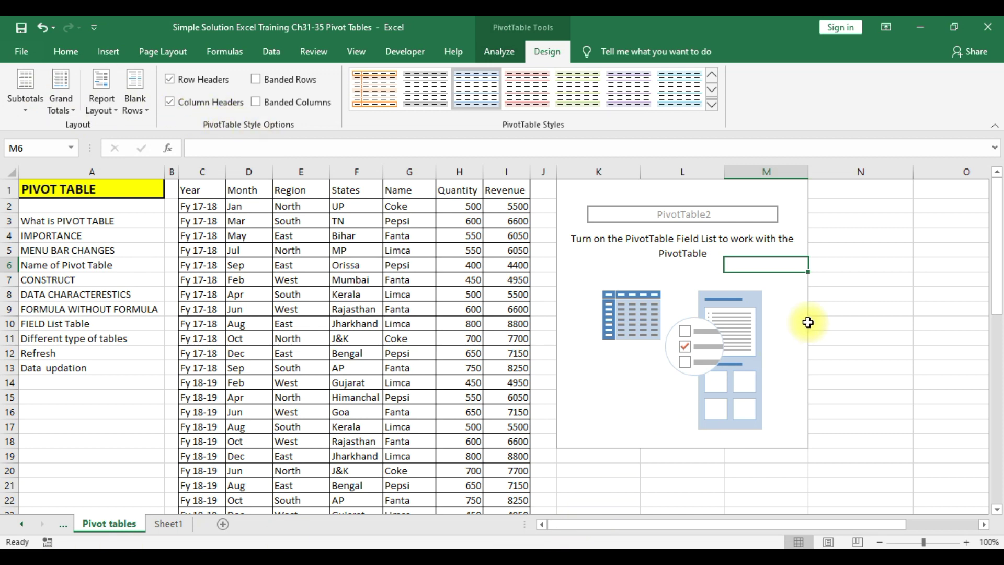
pyautogui.click(847, 325)
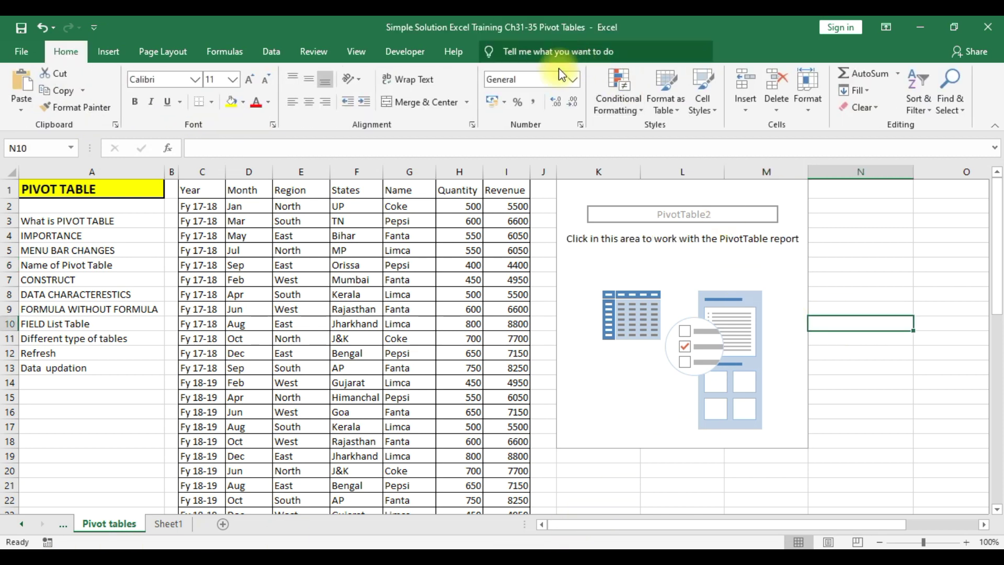
pyautogui.click(722, 258)
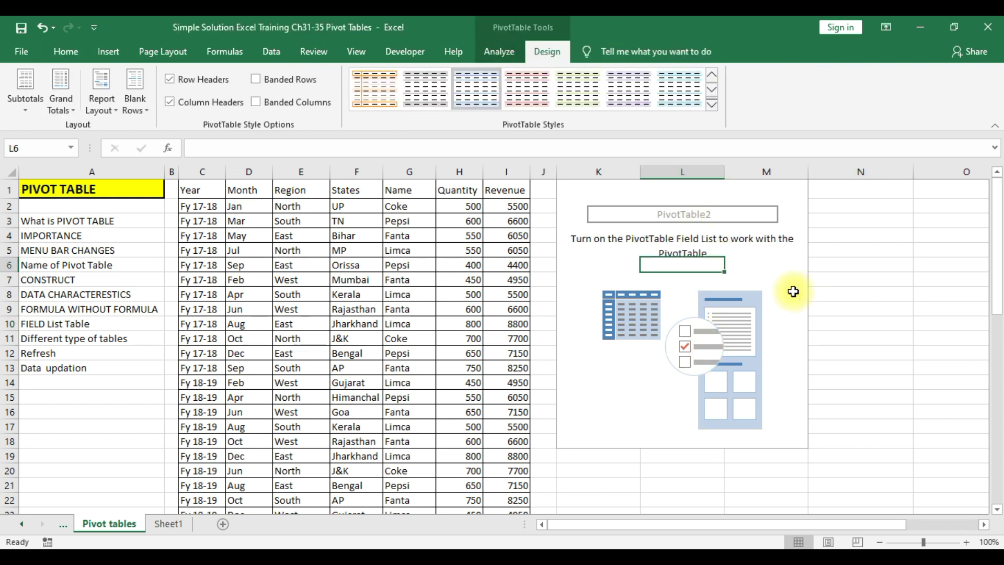
pyautogui.click(767, 270)
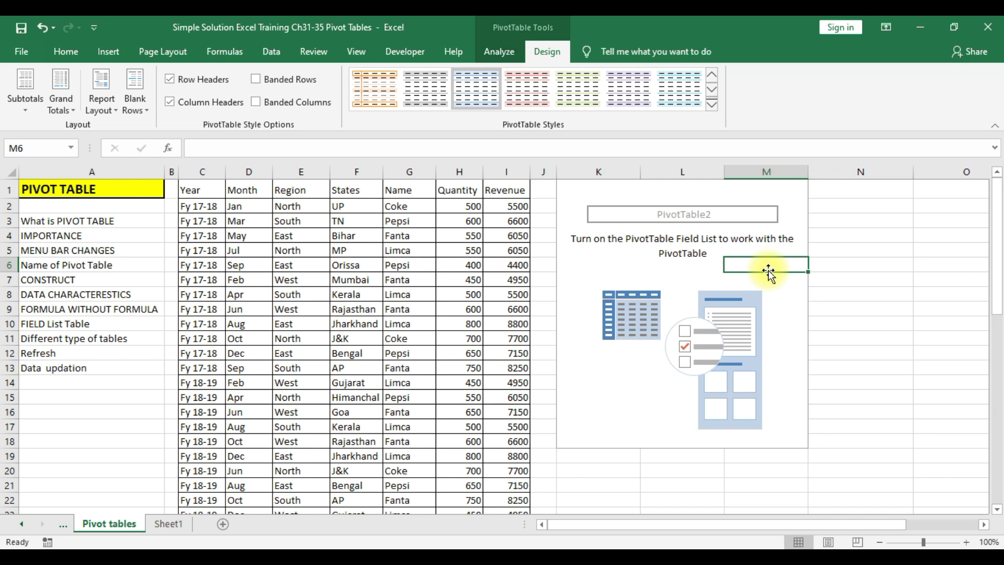
# Display the PivotTable field list from the analysis tools, hide it and display it again.
pyautogui.click(514, 51)
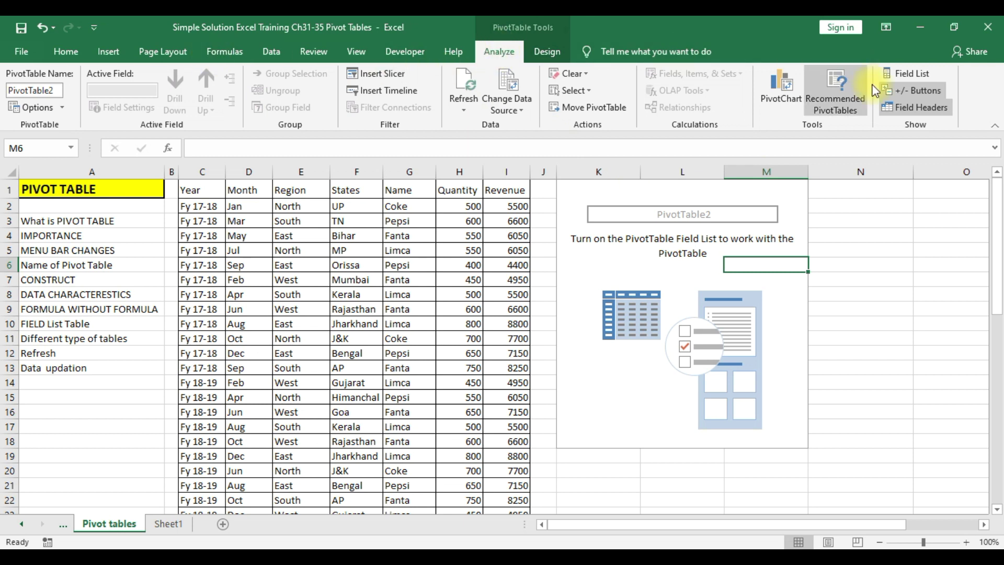
pyautogui.click(911, 75)
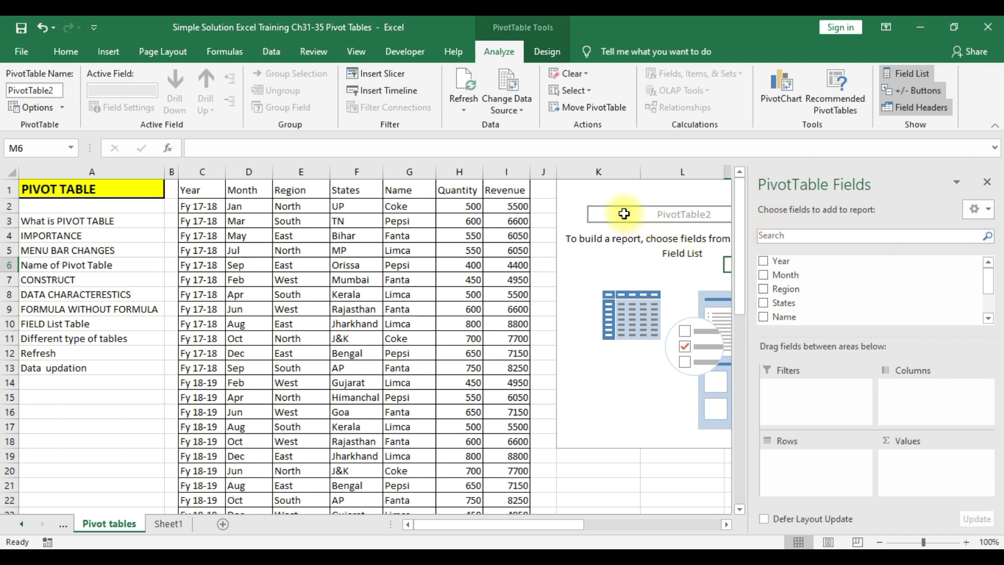
pyautogui.click(990, 183)
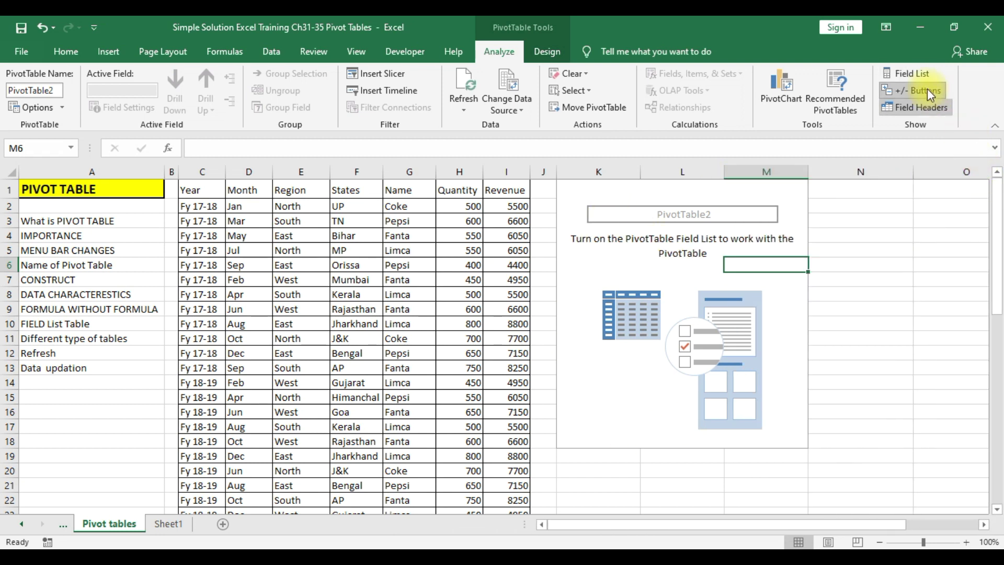
pyautogui.click(920, 76)
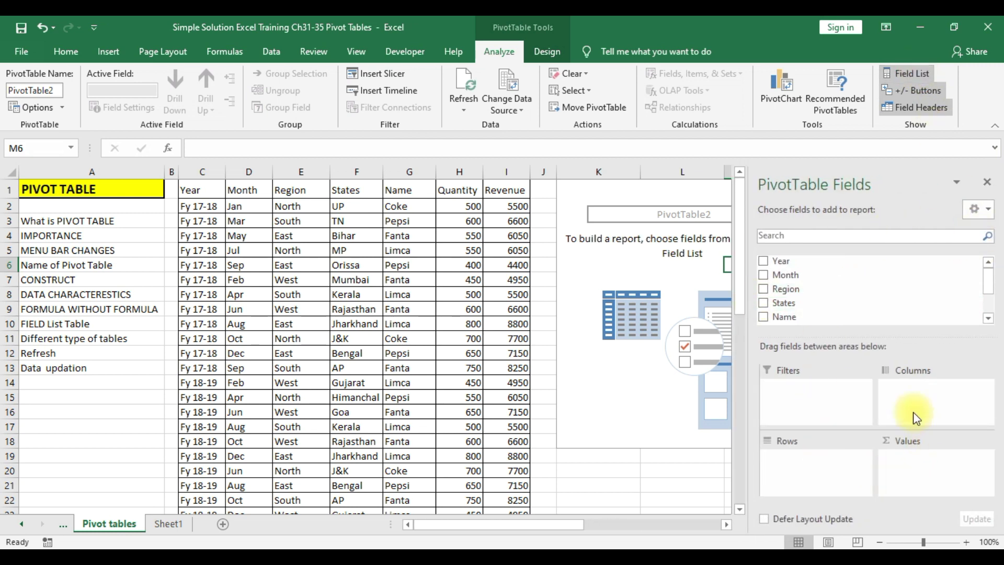
# Try the Fields Section Only layout in the field list and return to Fields Section and Areas Section Stacked.
pyautogui.click(988, 212)
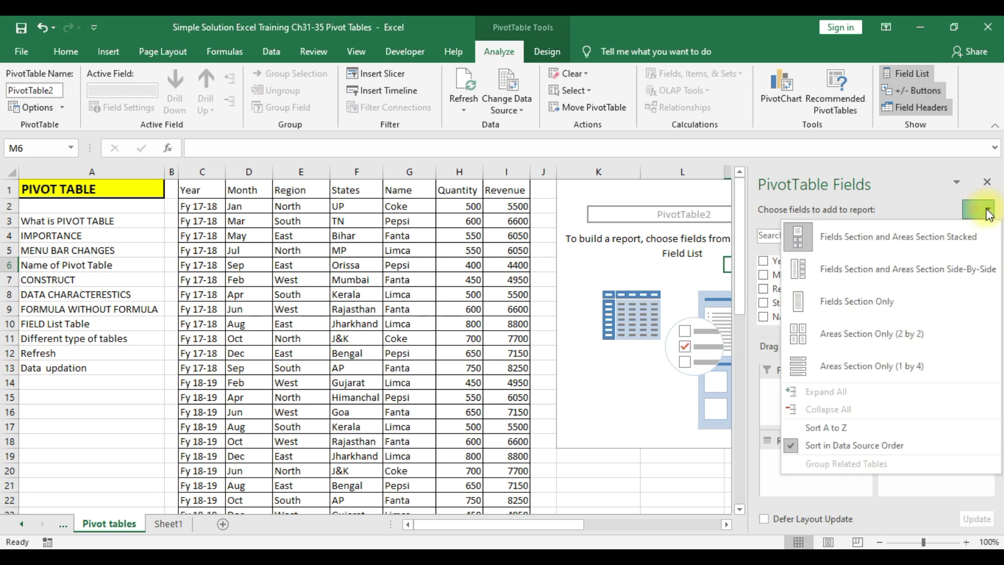
pyautogui.click(835, 306)
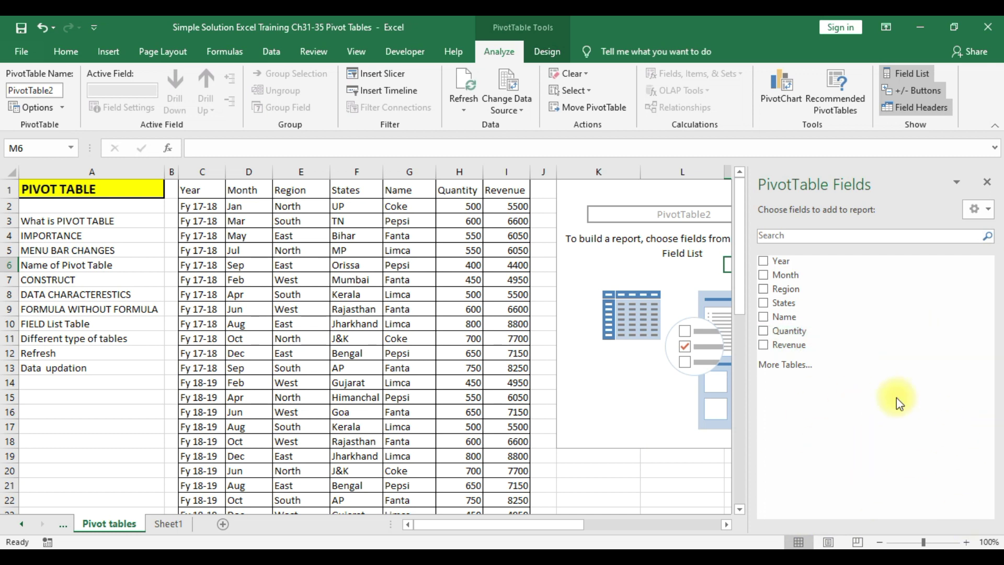
pyautogui.click(990, 211)
pyautogui.click(881, 236)
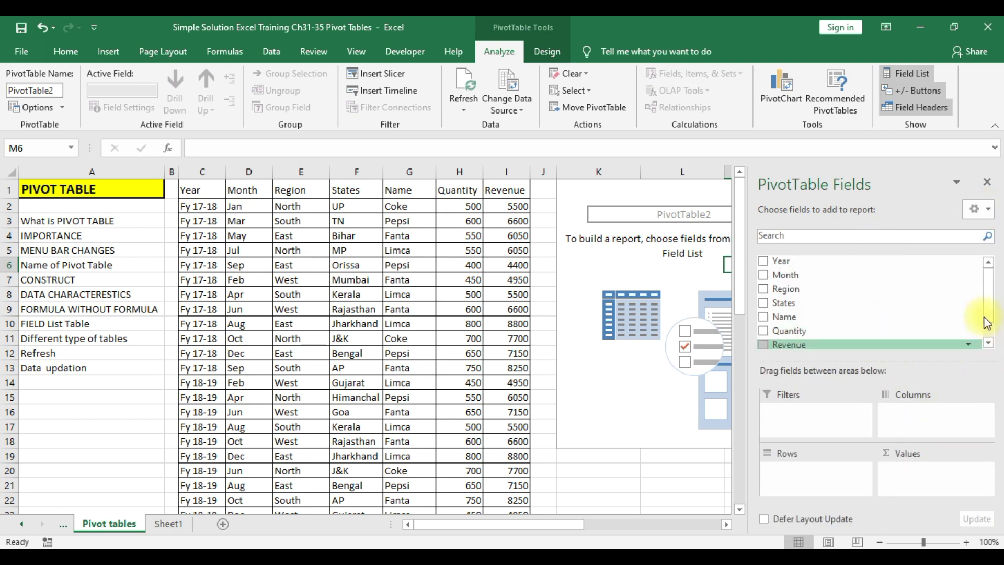
# Hide and redisplay the field list, and review its layout options without changing them.
pyautogui.click(984, 183)
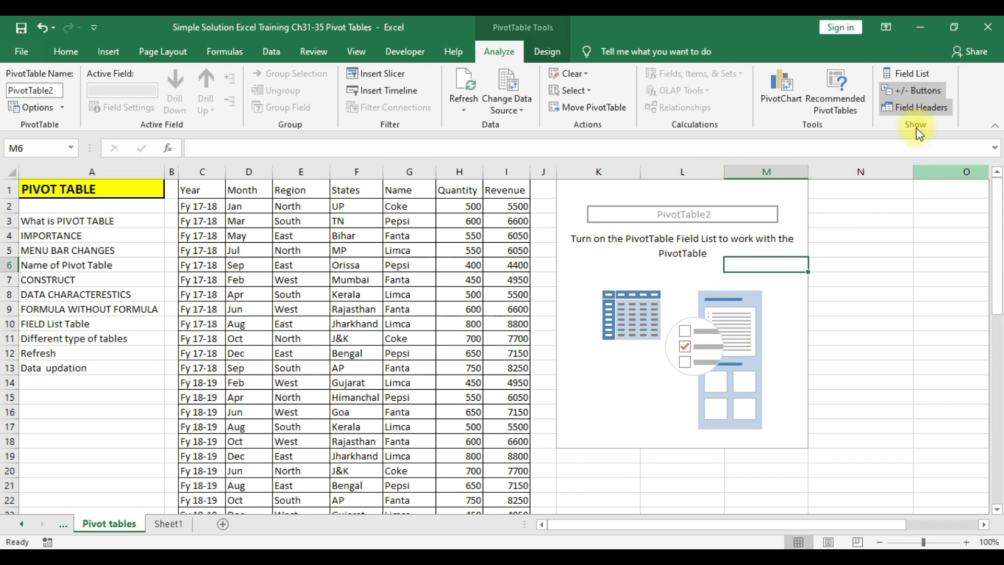
pyautogui.click(914, 69)
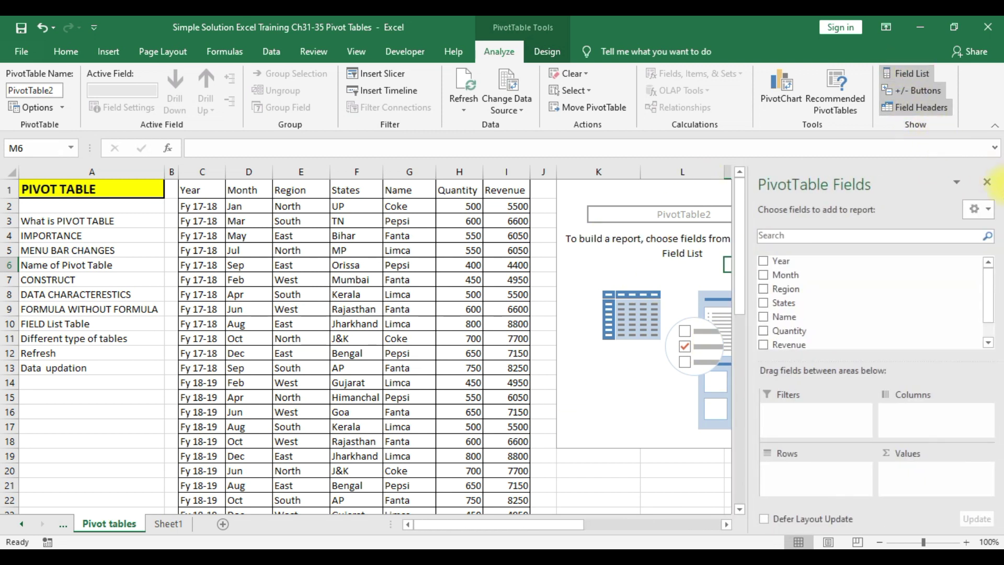
pyautogui.click(990, 212)
pyautogui.click(990, 212)
# Narrow columns A and I, and resize the field list sections to give the four drop areas more room.
pyautogui.moveTo(163, 172); pyautogui.dragTo(111, 186)
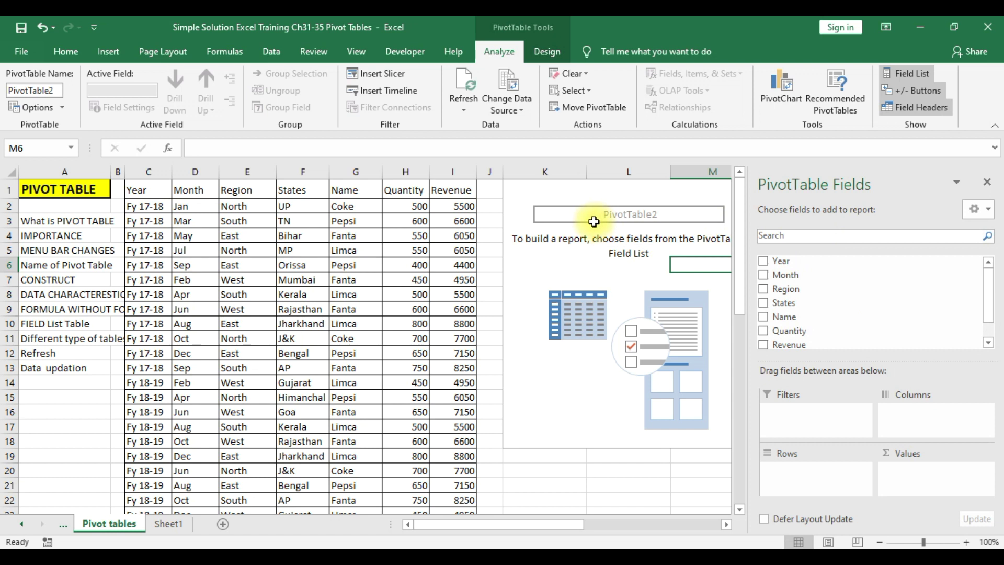
pyautogui.moveTo(480, 176); pyautogui.dragTo(468, 173)
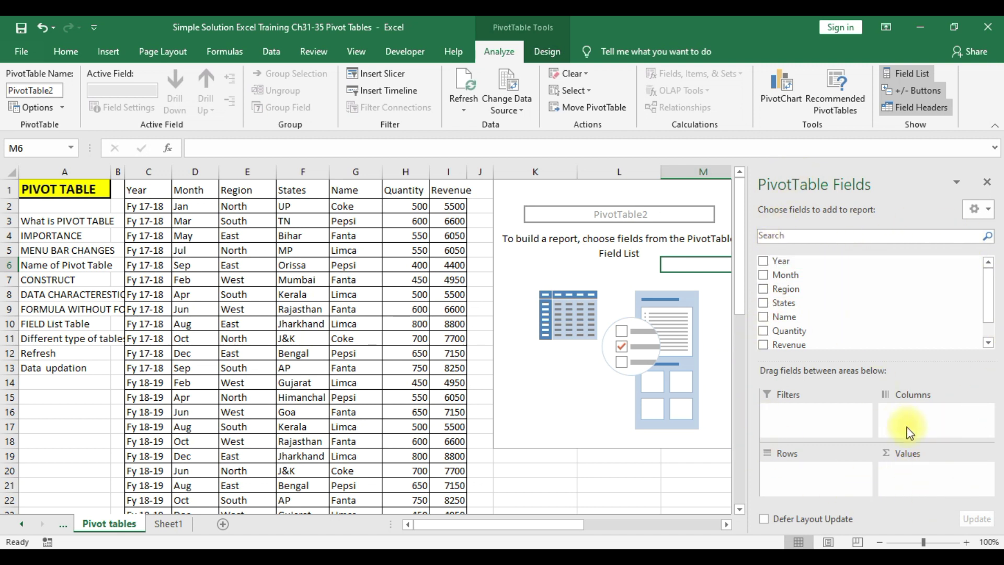
pyautogui.moveTo(893, 361); pyautogui.dragTo(895, 400)
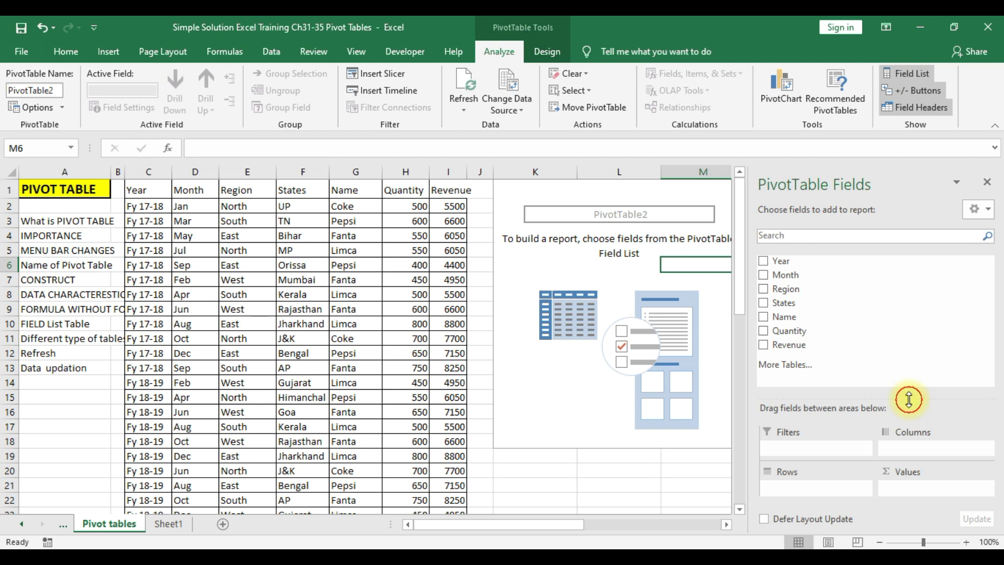
pyautogui.moveTo(909, 400); pyautogui.dragTo(904, 332)
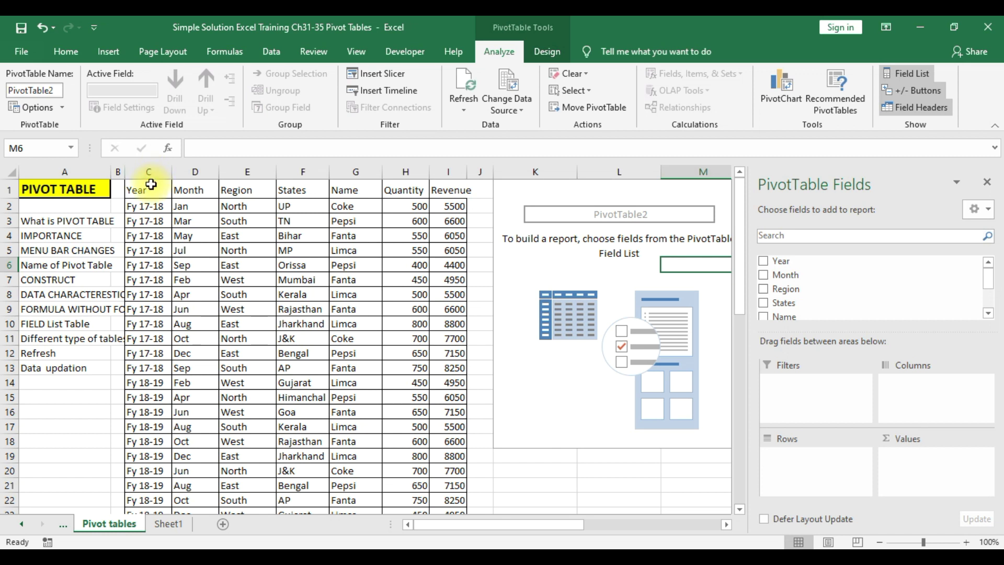
# Review the source data's column headings and range from Year to Revenue to match them with the PivotTable fields.
pyautogui.moveTo(209, 190); pyautogui.dragTo(236, 191)
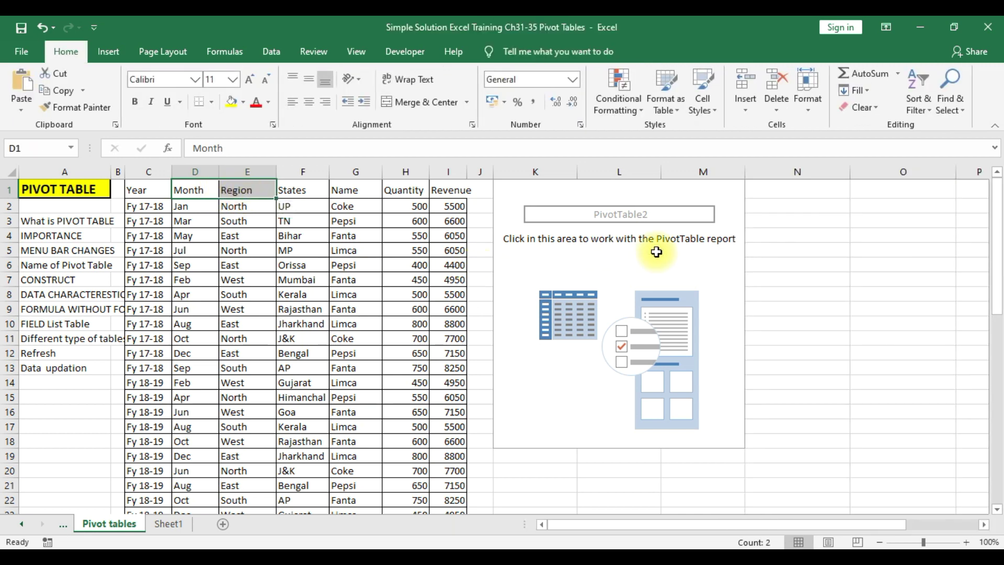
pyautogui.click(266, 323)
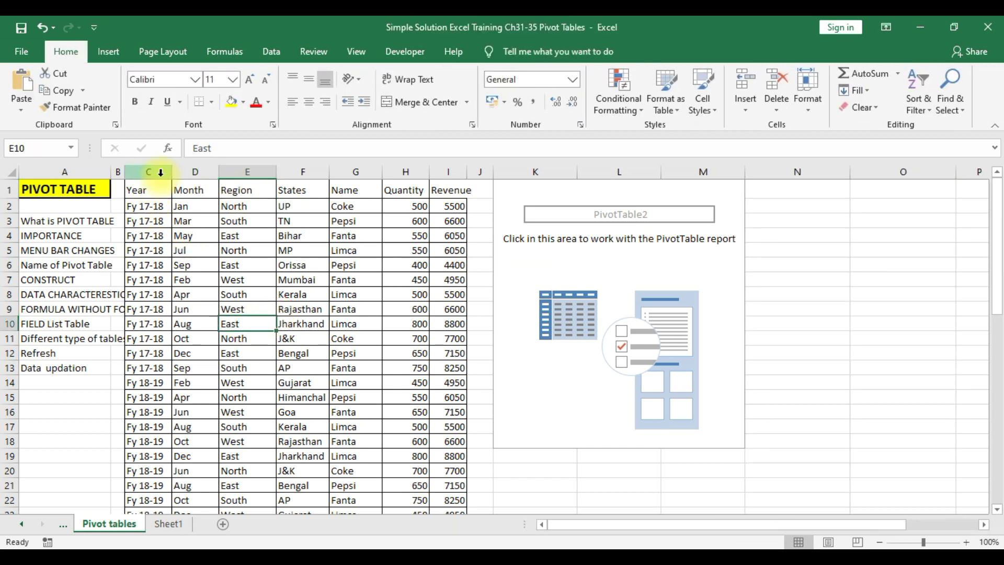
pyautogui.moveTo(150, 188); pyautogui.dragTo(444, 411)
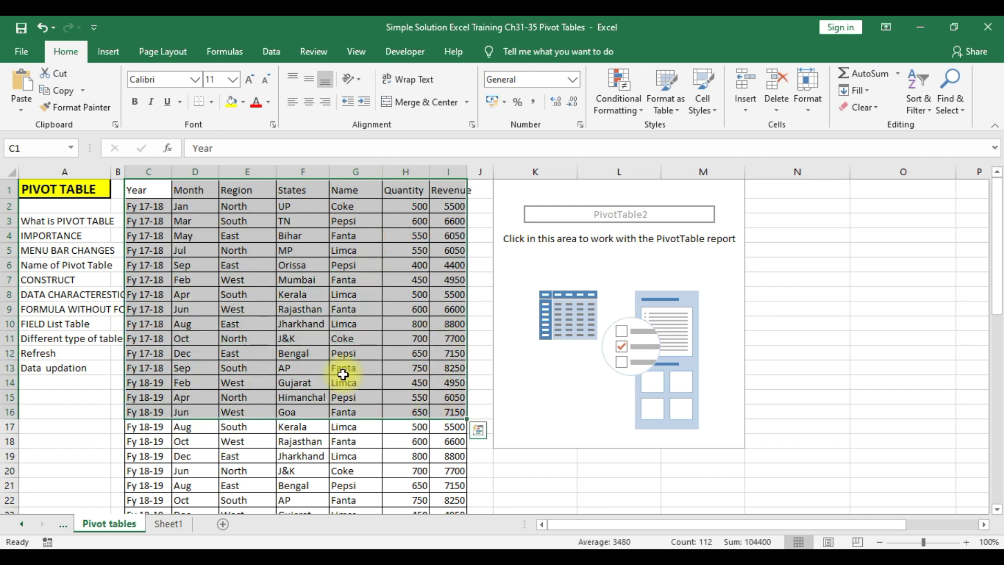
pyautogui.click(153, 176)
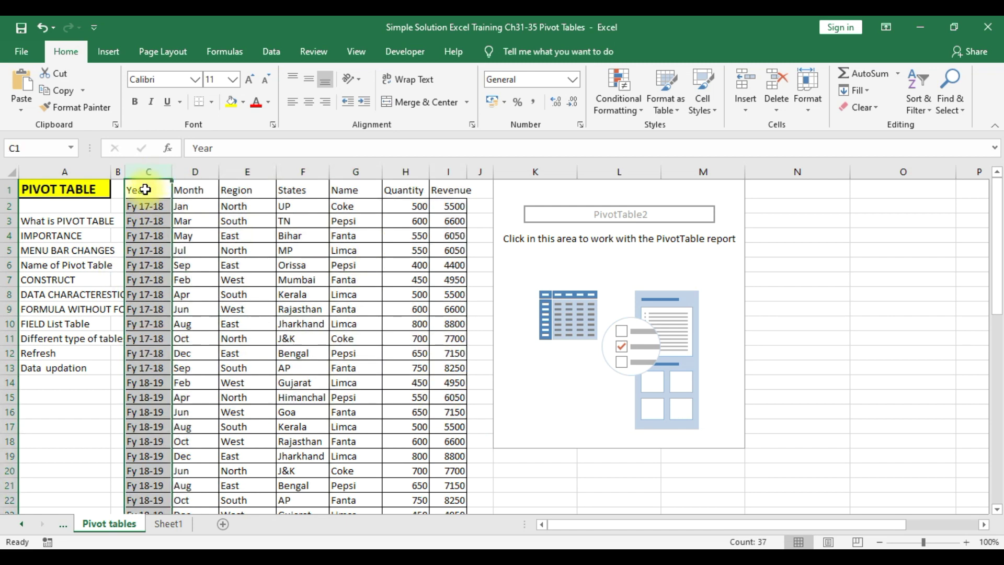
pyautogui.click(142, 190)
pyautogui.click(180, 189)
pyautogui.click(242, 191)
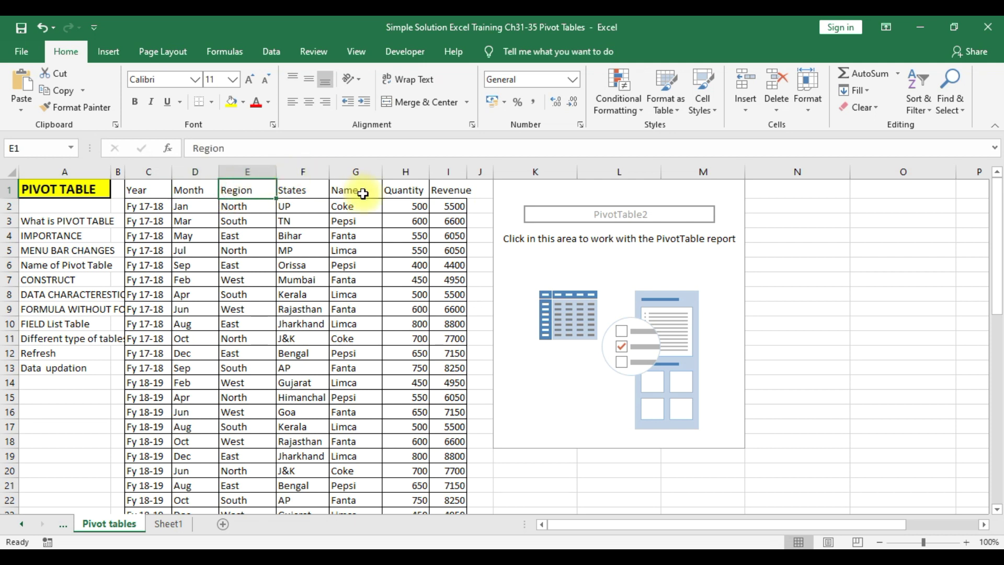
# Build the PivotTable report with Year as rows and the sums of Quantity and Revenue as values.
pyautogui.click(639, 195)
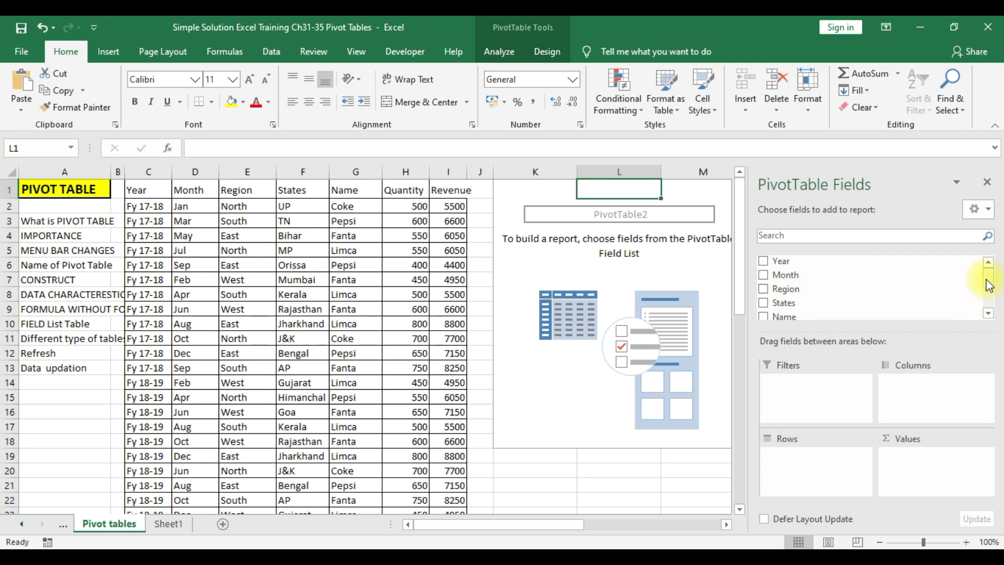
pyautogui.moveTo(787, 260); pyautogui.dragTo(811, 460)
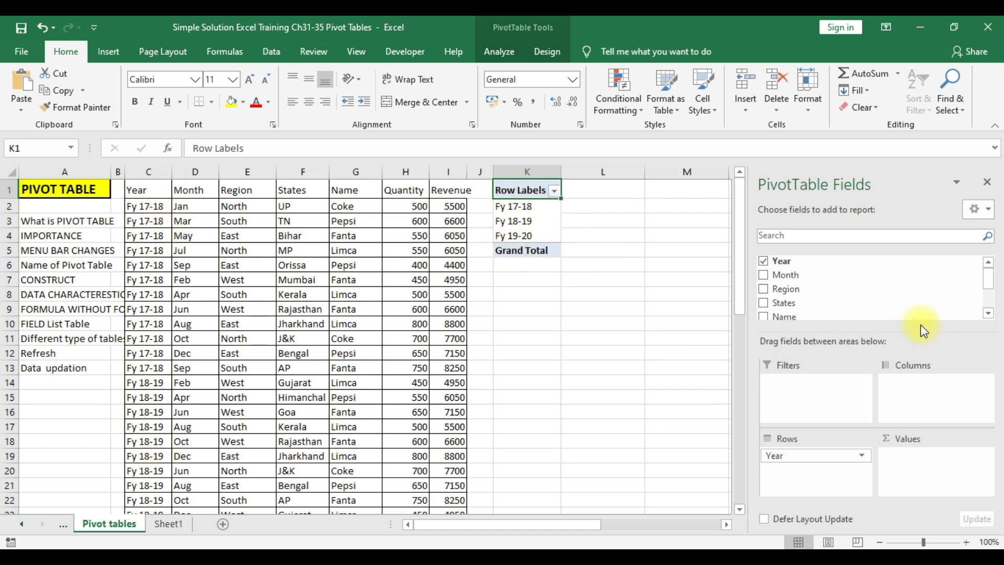
pyautogui.moveTo(990, 284); pyautogui.dragTo(990, 292)
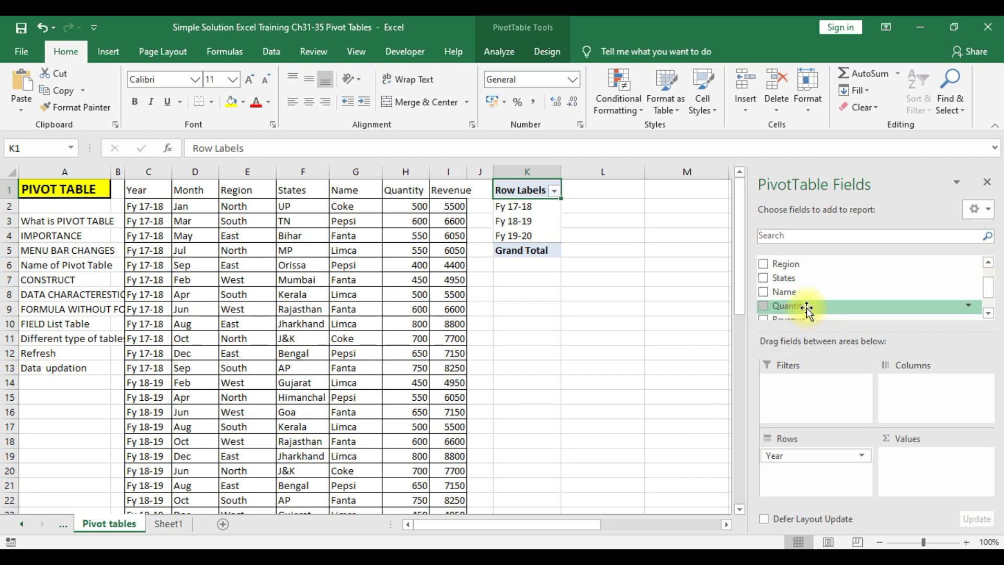
pyautogui.moveTo(808, 308); pyautogui.dragTo(896, 370)
pyautogui.moveTo(934, 463); pyautogui.dragTo(928, 458)
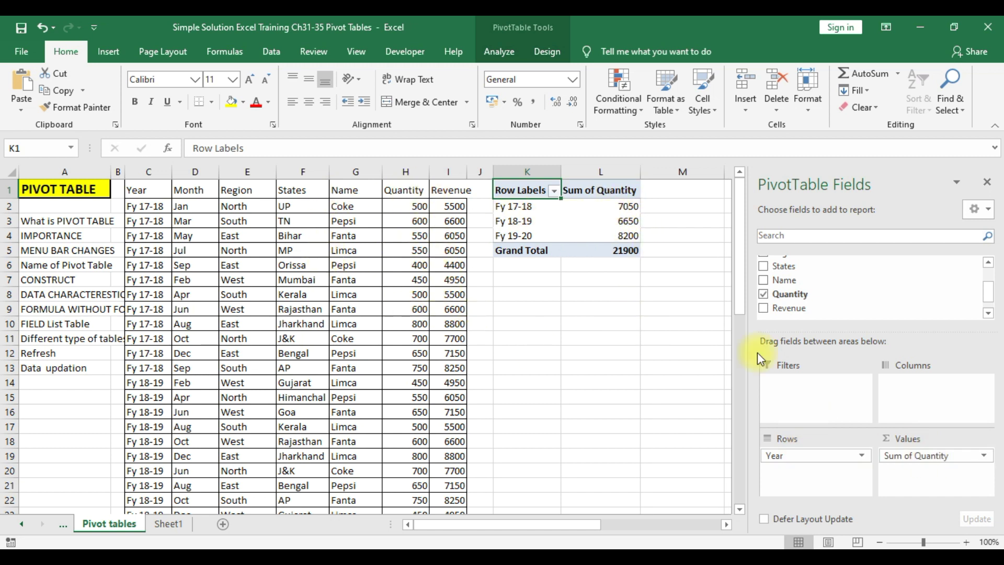
pyautogui.moveTo(800, 312); pyautogui.dragTo(958, 473)
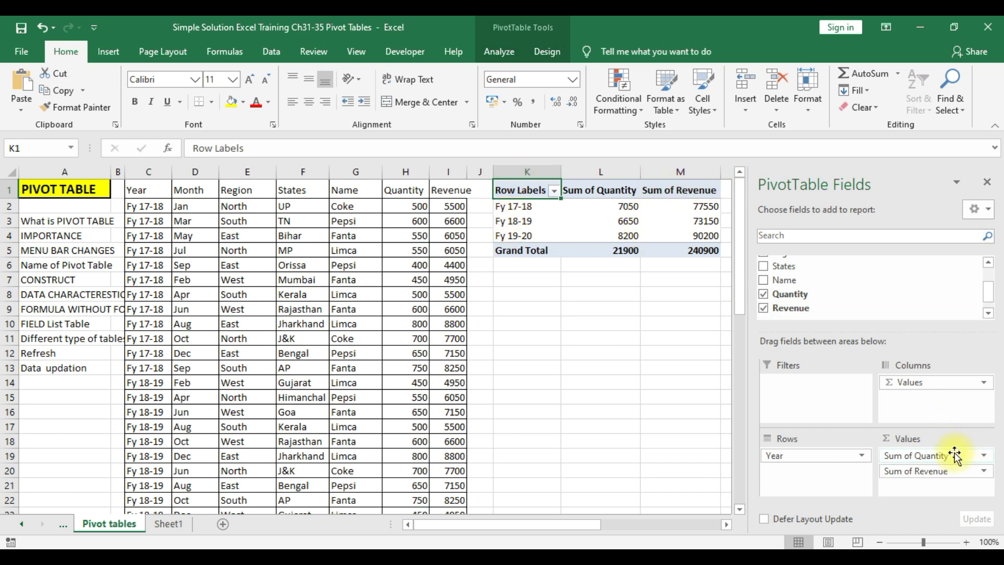
# Remove Quantity, Revenue and Year from the report so that the PivotTable is empty.
pyautogui.moveTo(954, 454); pyautogui.dragTo(933, 265)
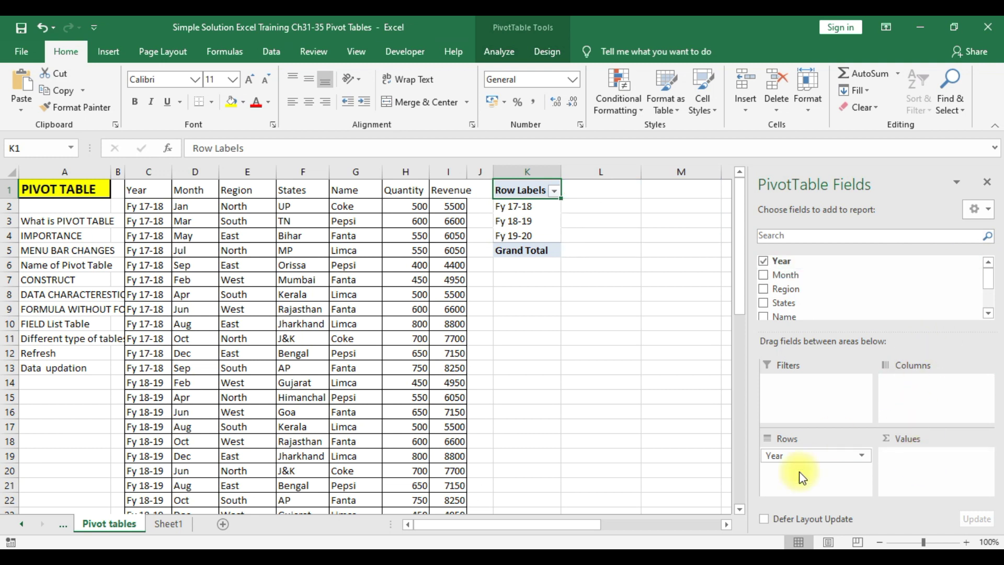
pyautogui.moveTo(808, 461); pyautogui.dragTo(863, 276)
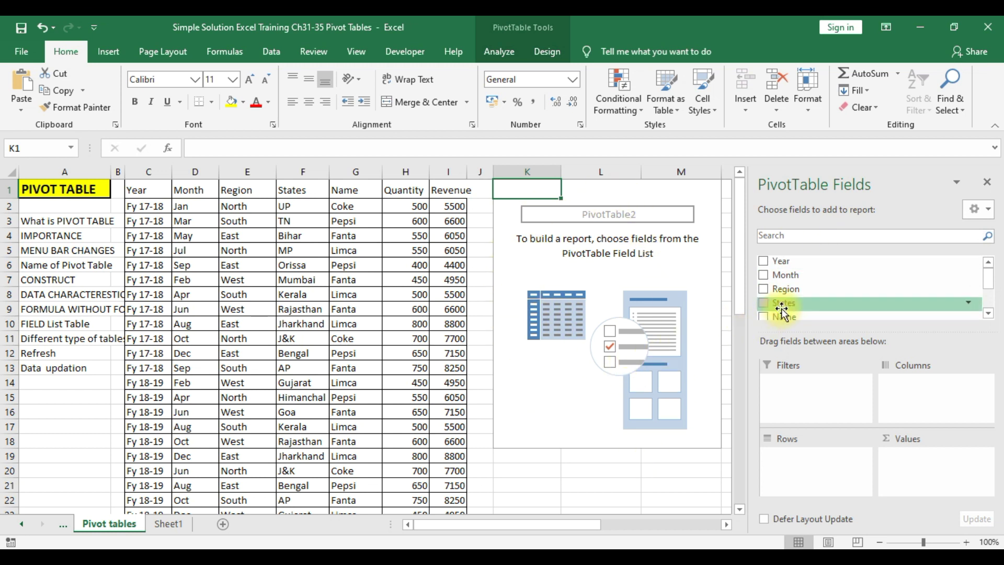
# Build the report with Region and States as nested rows and the sums of Quantity and Revenue as values.
pyautogui.moveTo(787, 292); pyautogui.dragTo(786, 463)
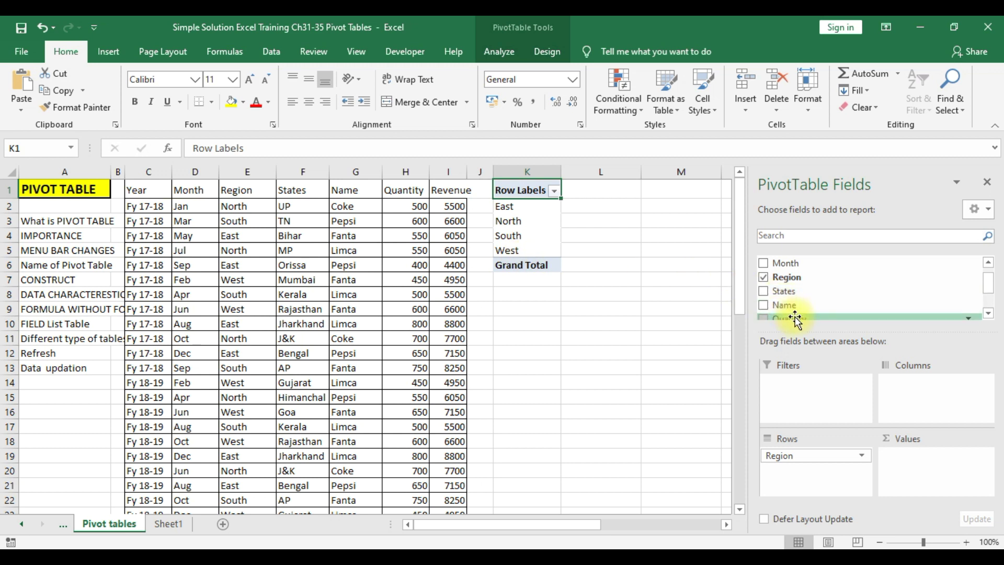
pyautogui.click(989, 312)
pyautogui.click(988, 312)
pyautogui.moveTo(788, 285); pyautogui.dragTo(941, 462)
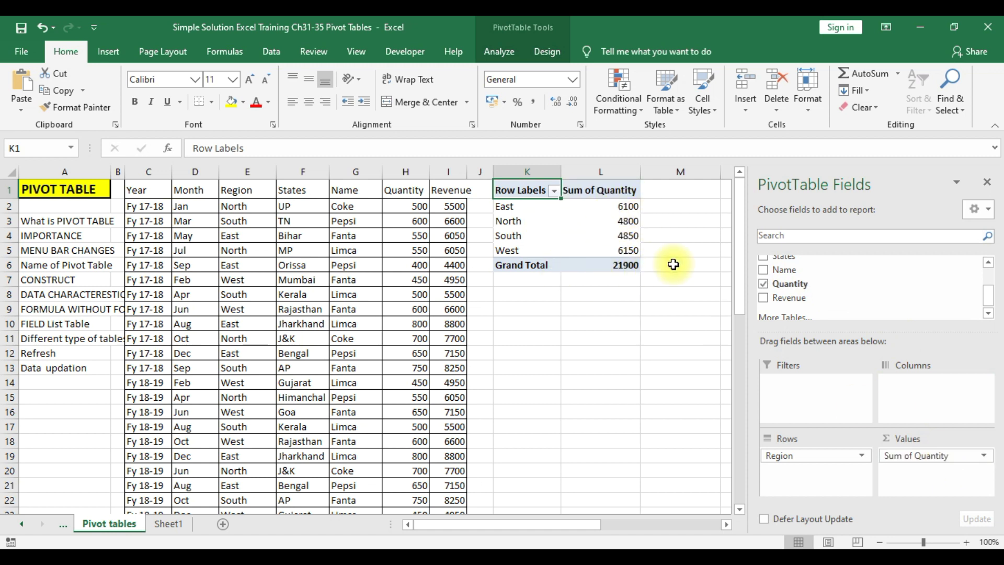
pyautogui.moveTo(790, 298); pyautogui.dragTo(941, 473)
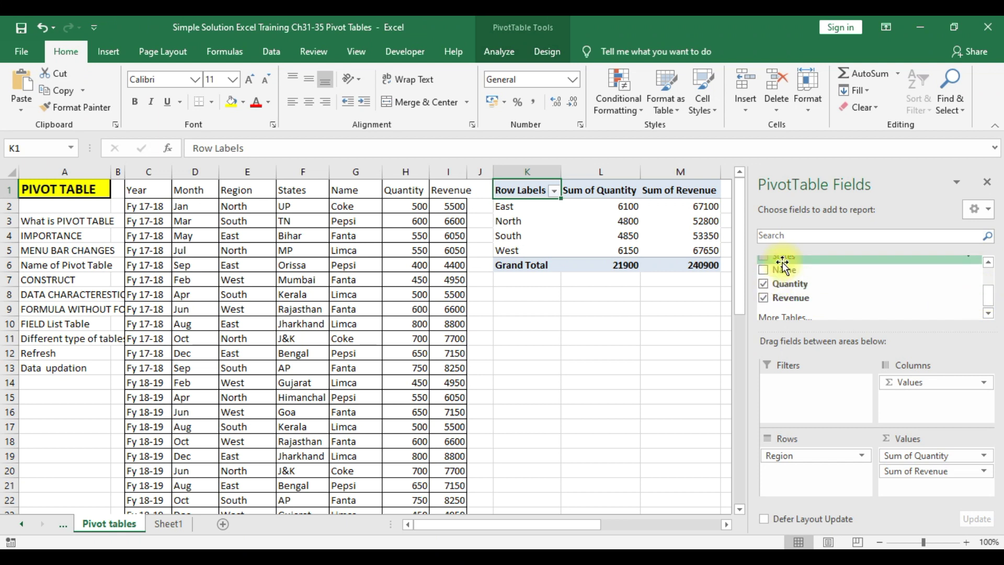
pyautogui.moveTo(786, 264); pyautogui.dragTo(812, 476)
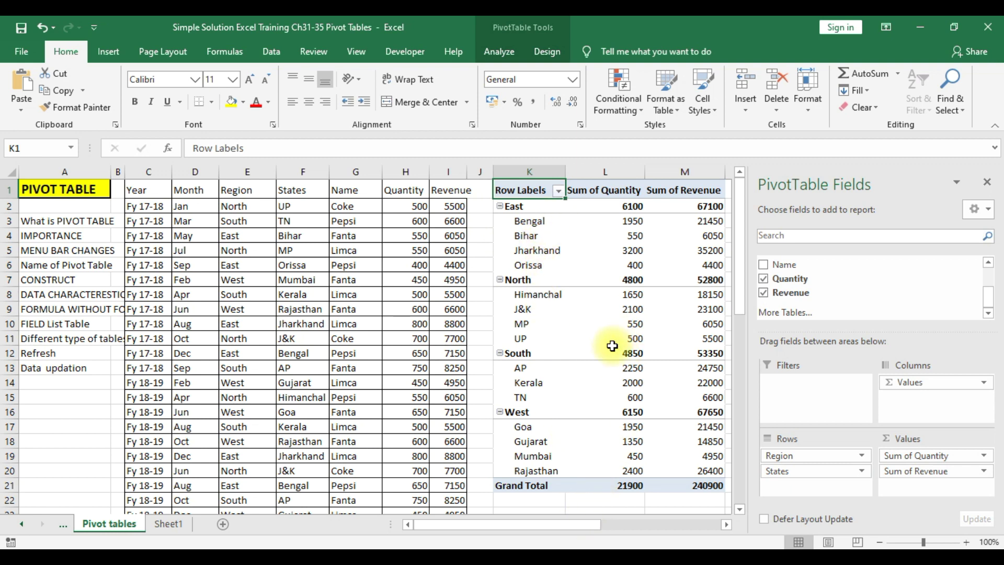
# Try Name as a third row level beneath States and remove it from the rows.
pyautogui.moveTo(783, 266); pyautogui.dragTo(832, 478)
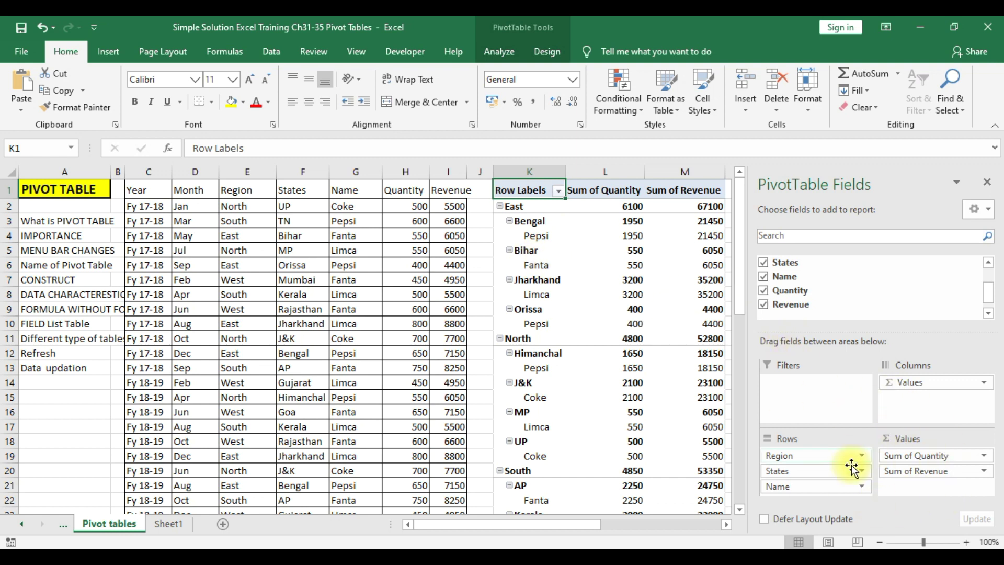
pyautogui.moveTo(835, 485); pyautogui.dragTo(890, 278)
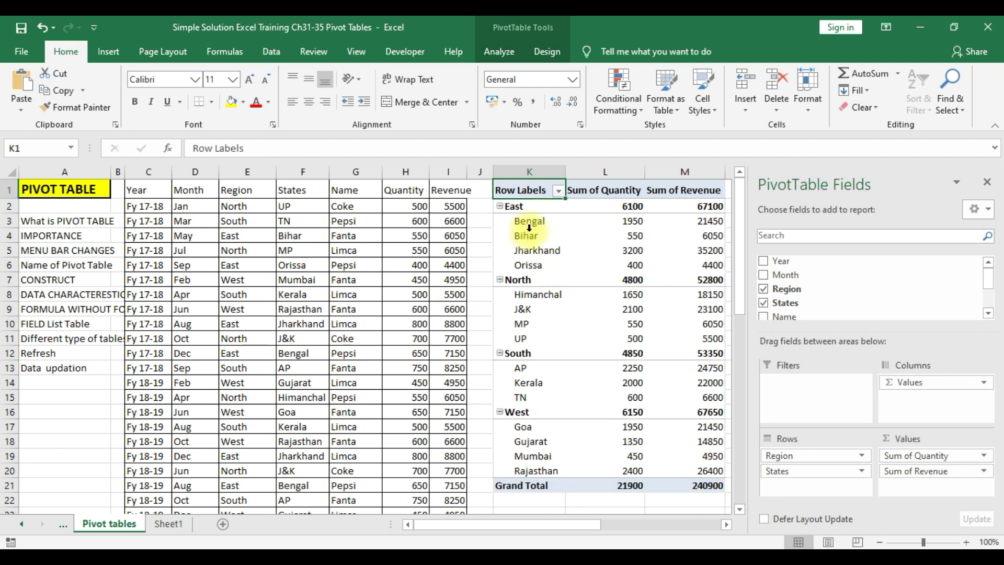
# Remove States, Region and the Quantity and Revenue values from the report so that the PivotTable is empty.
pyautogui.click(840, 471)
pyautogui.moveTo(840, 471); pyautogui.dragTo(884, 267)
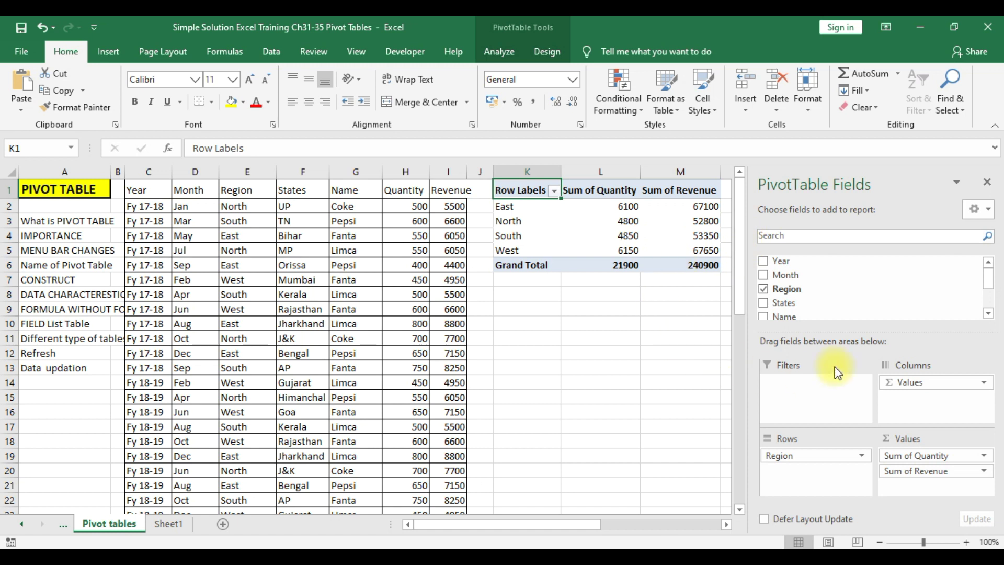
pyautogui.moveTo(990, 281); pyautogui.dragTo(992, 291)
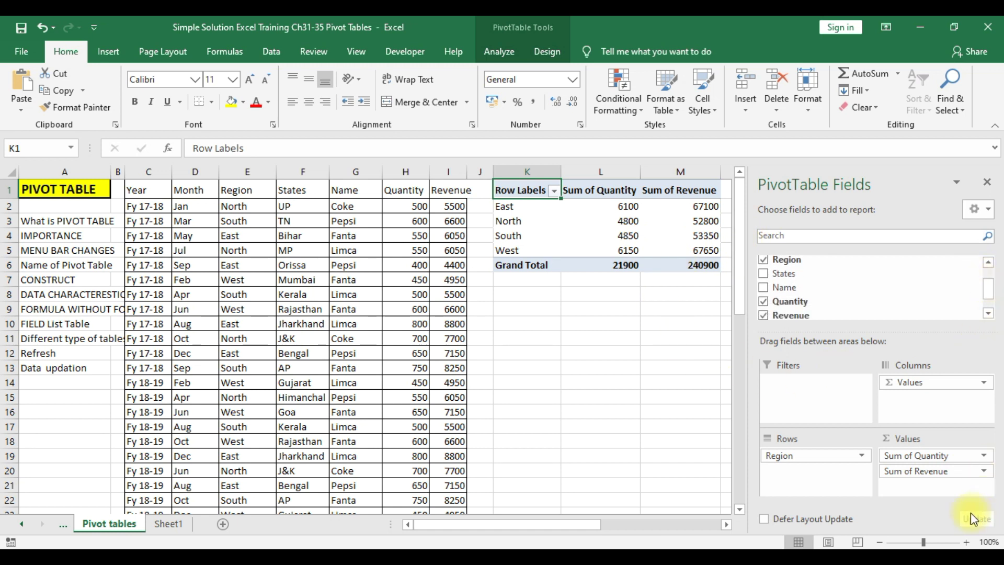
pyautogui.moveTo(947, 384); pyautogui.dragTo(889, 262)
pyautogui.moveTo(800, 455); pyautogui.dragTo(863, 300)
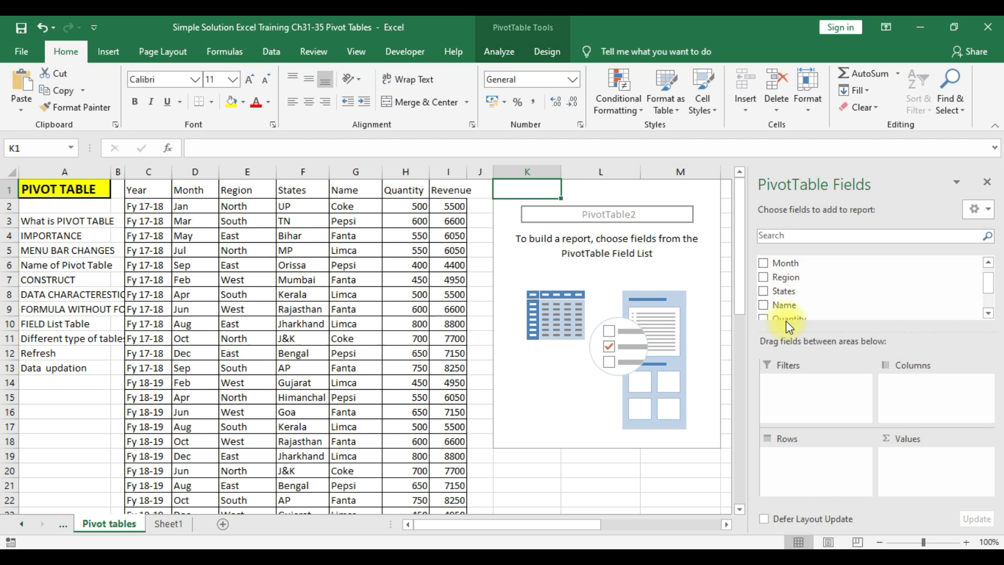
# Build the report with Name as rows and the count of Name as values.
pyautogui.moveTo(796, 330); pyautogui.dragTo(802, 458)
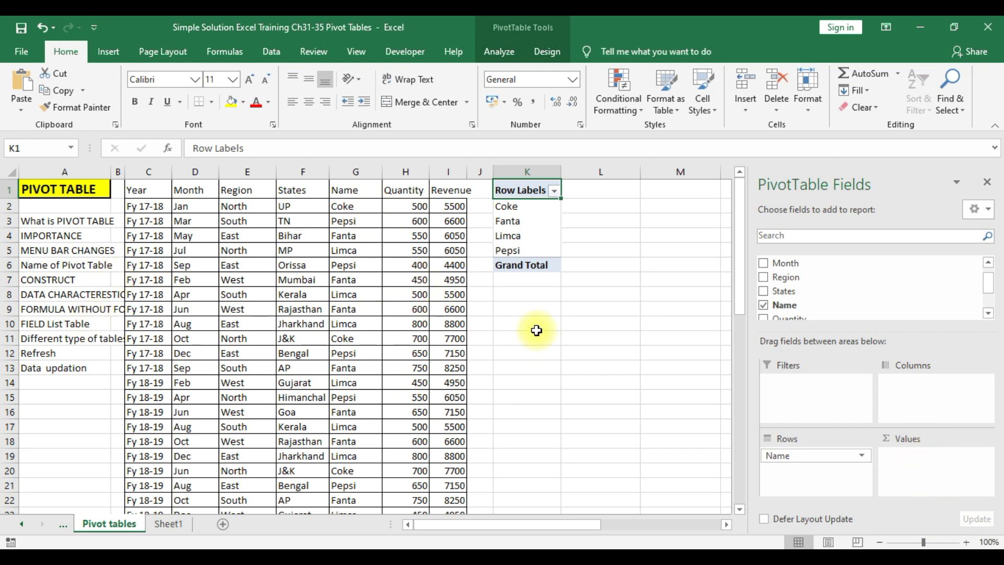
pyautogui.moveTo(794, 310); pyautogui.dragTo(907, 474)
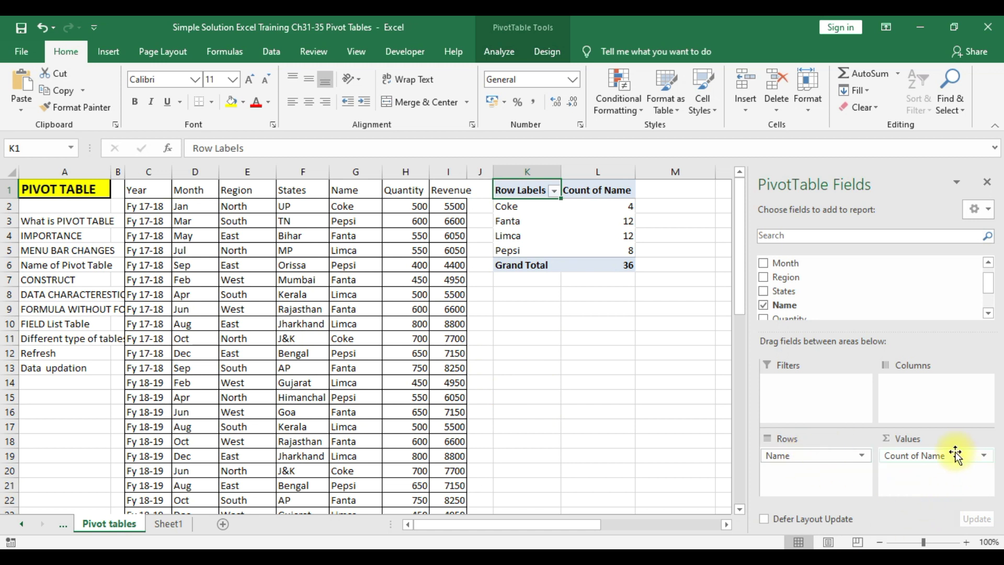
# Replace Name with Year in both the rows and the values so that the report counts the records per year.
pyautogui.moveTo(950, 460); pyautogui.dragTo(920, 291)
pyautogui.moveTo(820, 454); pyautogui.dragTo(854, 297)
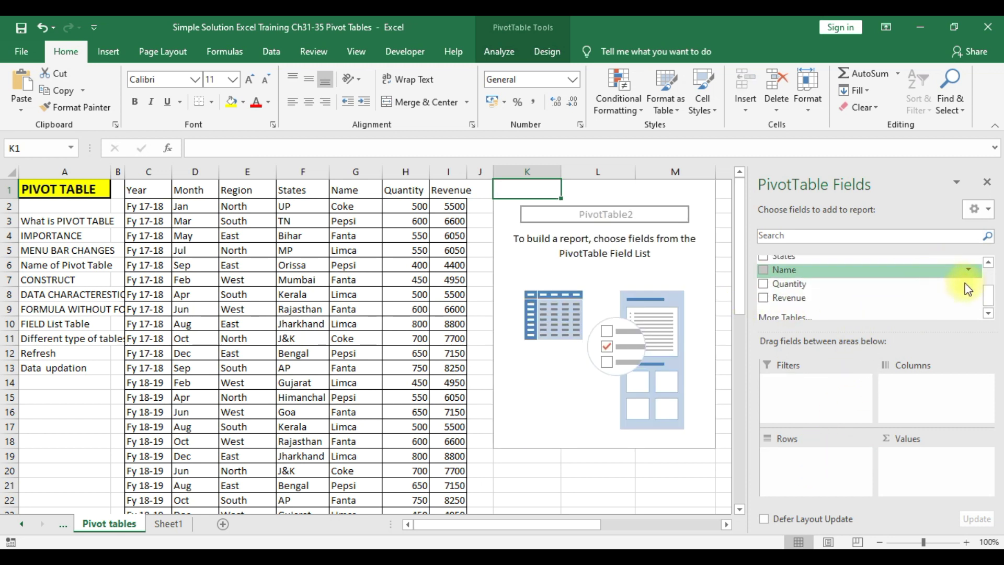
pyautogui.moveTo(992, 297); pyautogui.dragTo(986, 281)
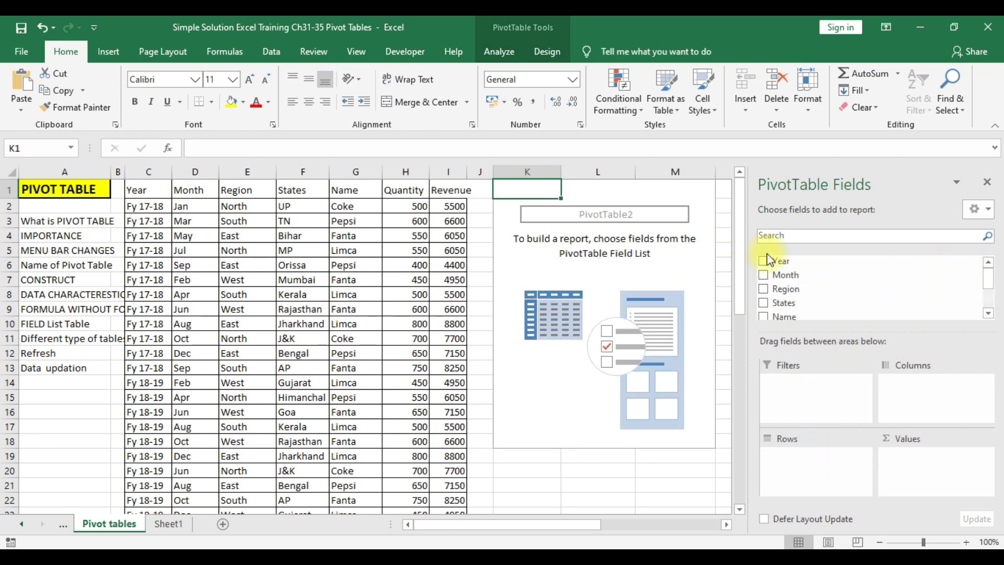
pyautogui.moveTo(785, 262); pyautogui.dragTo(824, 464)
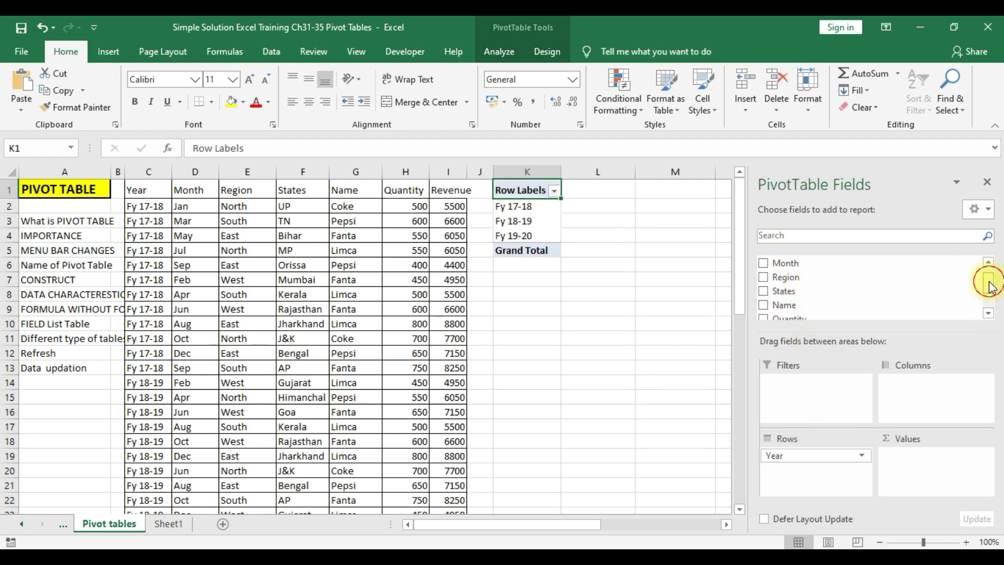
pyautogui.moveTo(989, 282); pyautogui.dragTo(988, 268)
pyautogui.moveTo(800, 261); pyautogui.dragTo(911, 457)
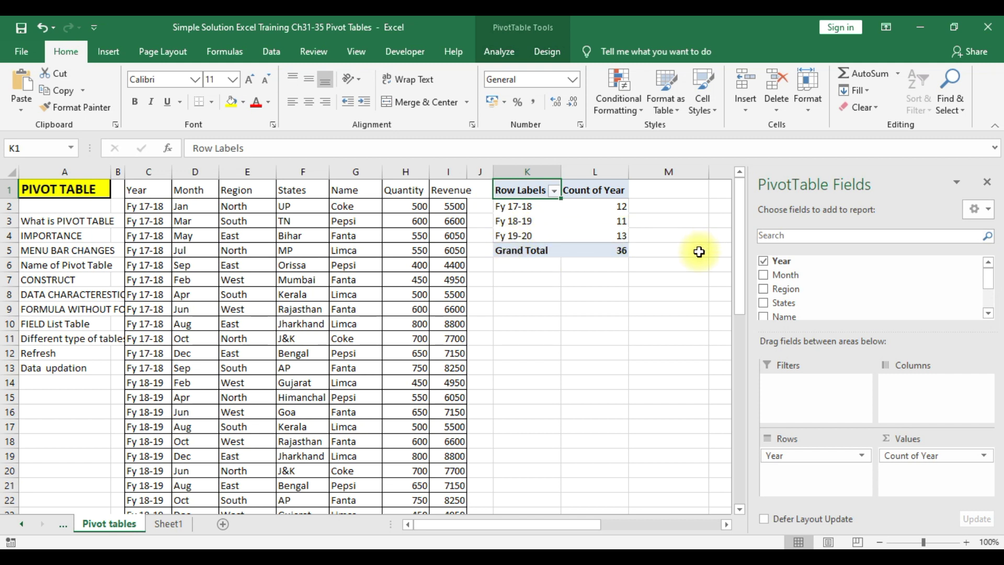
# Check the Fy 17-18 count by selecting its source records in C2:C13 and the matching PivotTable value in L2.
pyautogui.moveTo(145, 206); pyautogui.dragTo(169, 373)
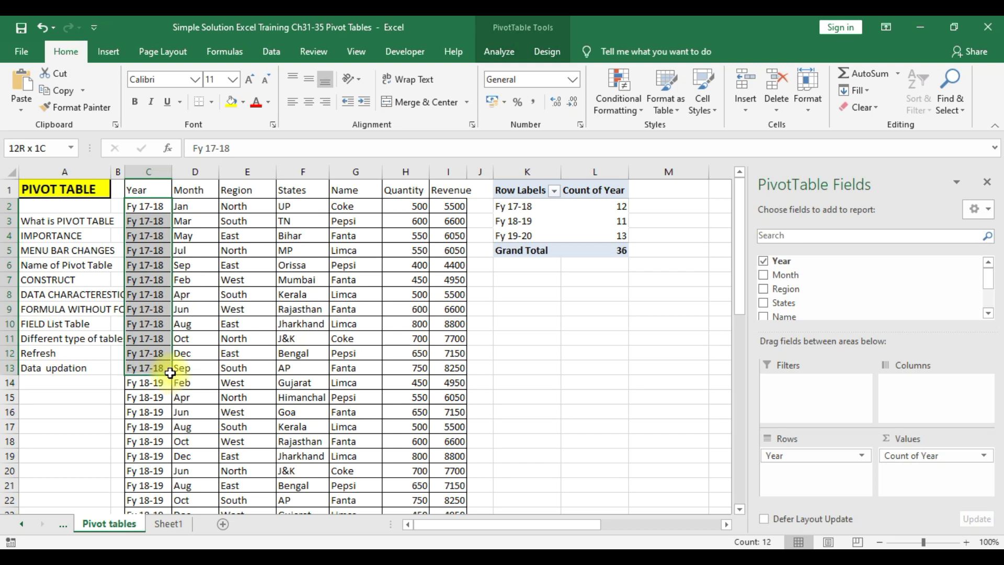
pyautogui.moveTo(170, 373); pyautogui.dragTo(170, 372)
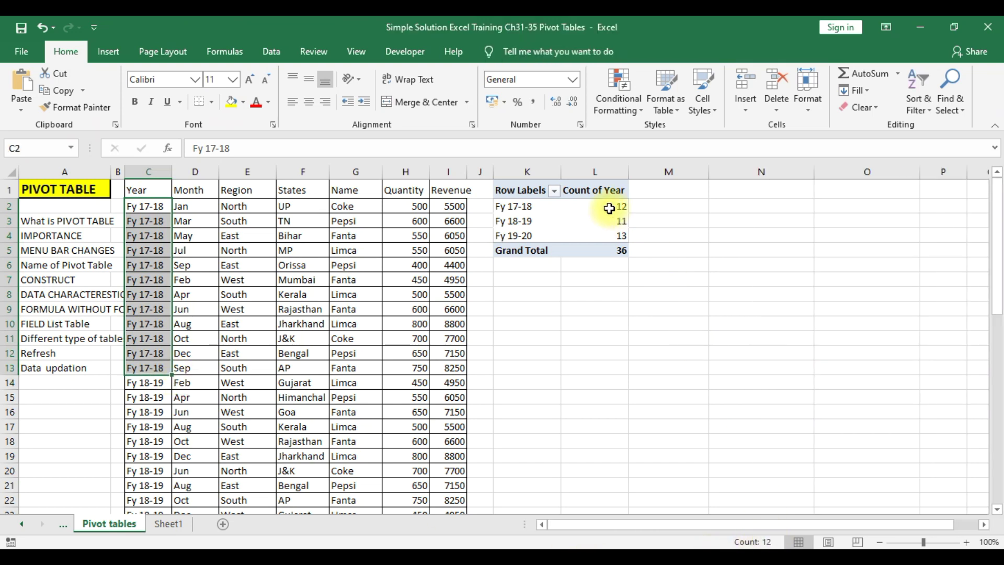
pyautogui.click(586, 212)
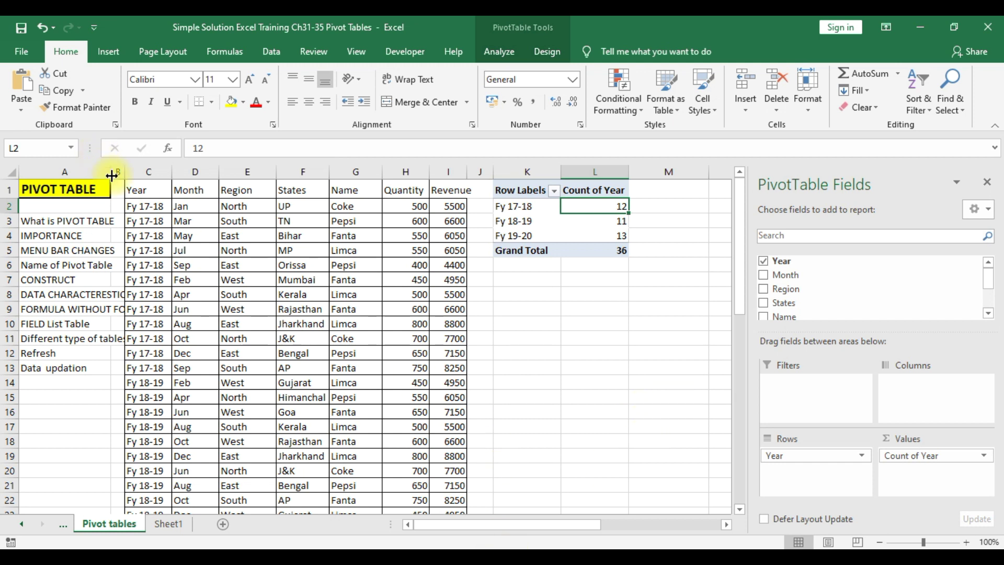
# Narrow column A to about the width of its title and clear Year from the report's rows and values.
pyautogui.moveTo(111, 175)
pyautogui.mouseDown()
pyautogui.moveTo(140, 174)
pyautogui.moveTo(96, 186)
pyautogui.mouseUp()
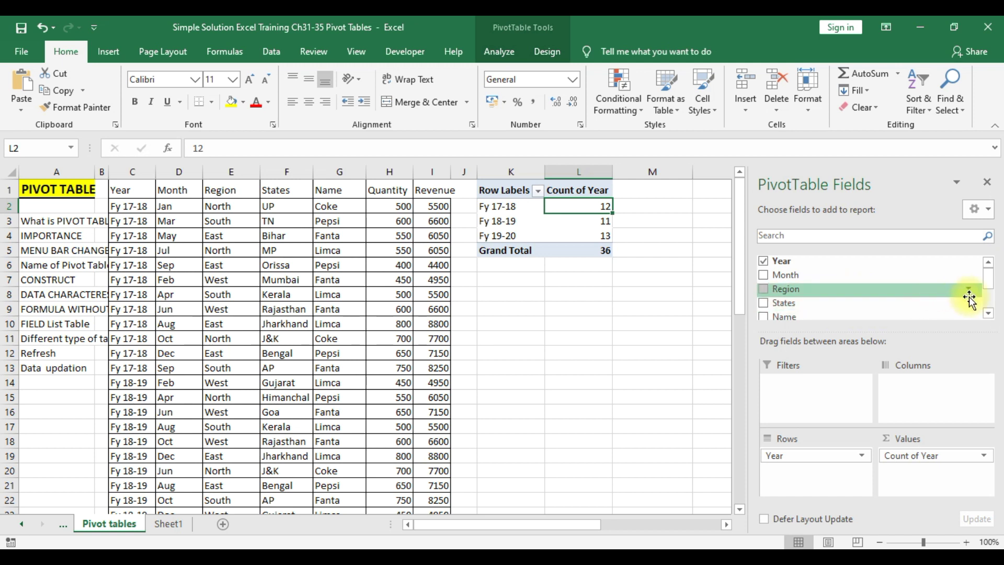
pyautogui.moveTo(992, 281)
pyautogui.mouseDown()
pyautogui.moveTo(990, 292)
pyautogui.moveTo(988, 280)
pyautogui.mouseUp()
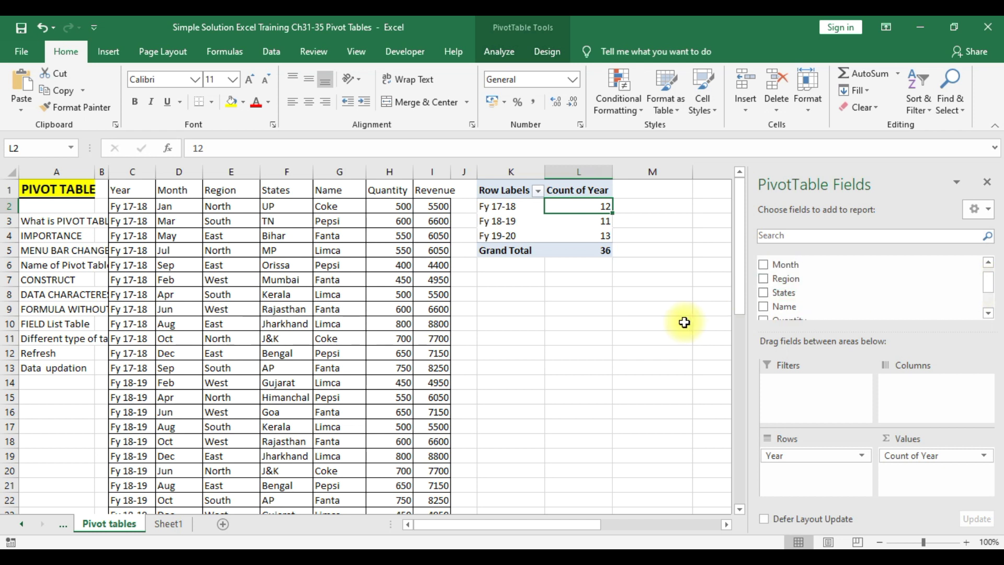
pyautogui.moveTo(820, 458); pyautogui.dragTo(824, 304)
pyautogui.moveTo(919, 457); pyautogui.dragTo(899, 285)
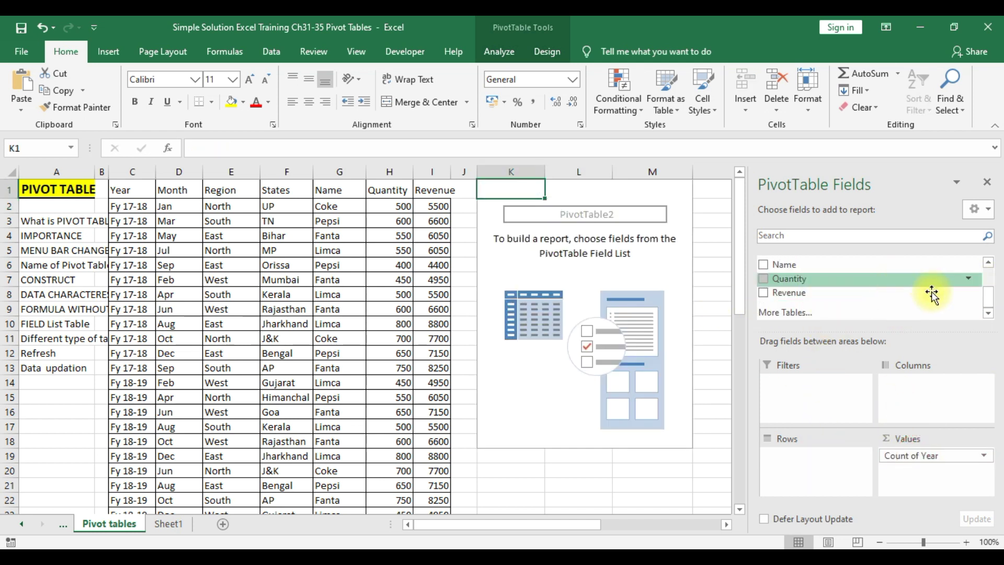
pyautogui.moveTo(988, 307); pyautogui.dragTo(988, 275)
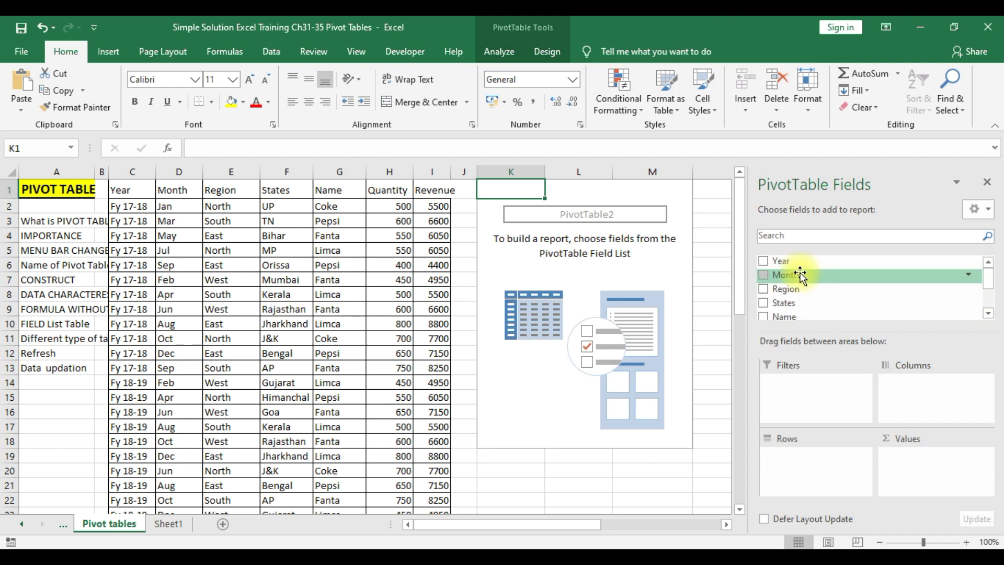
# Build the report with States and Name as nested rows and the count of Name as values.
pyautogui.moveTo(800, 303); pyautogui.dragTo(825, 463)
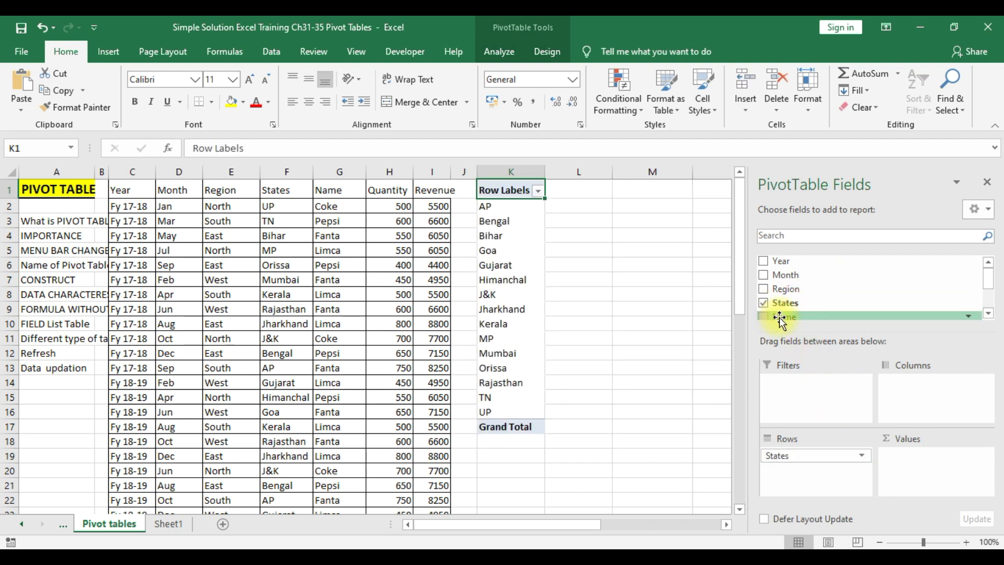
pyautogui.moveTo(780, 317); pyautogui.dragTo(919, 456)
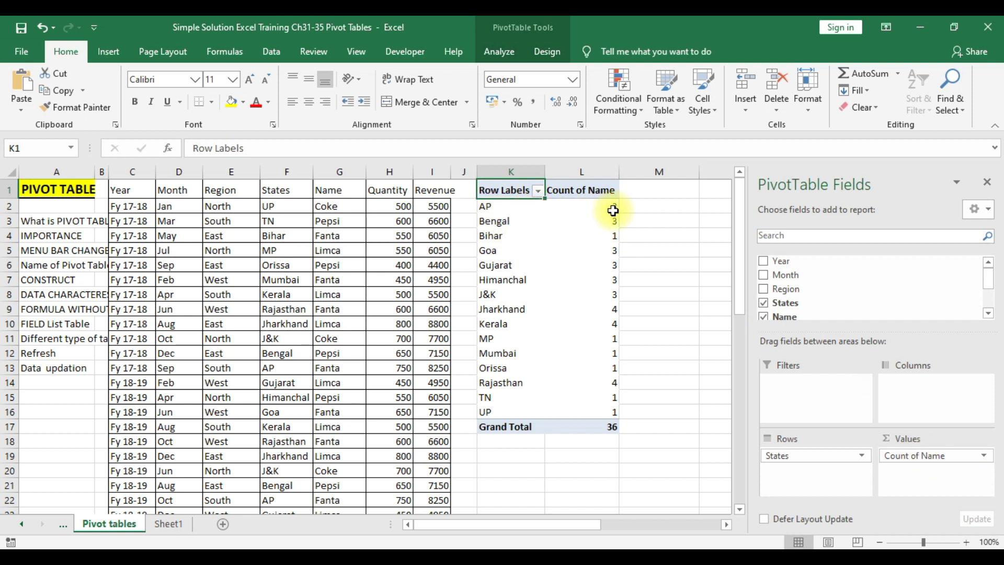
pyautogui.moveTo(927, 459); pyautogui.dragTo(825, 487)
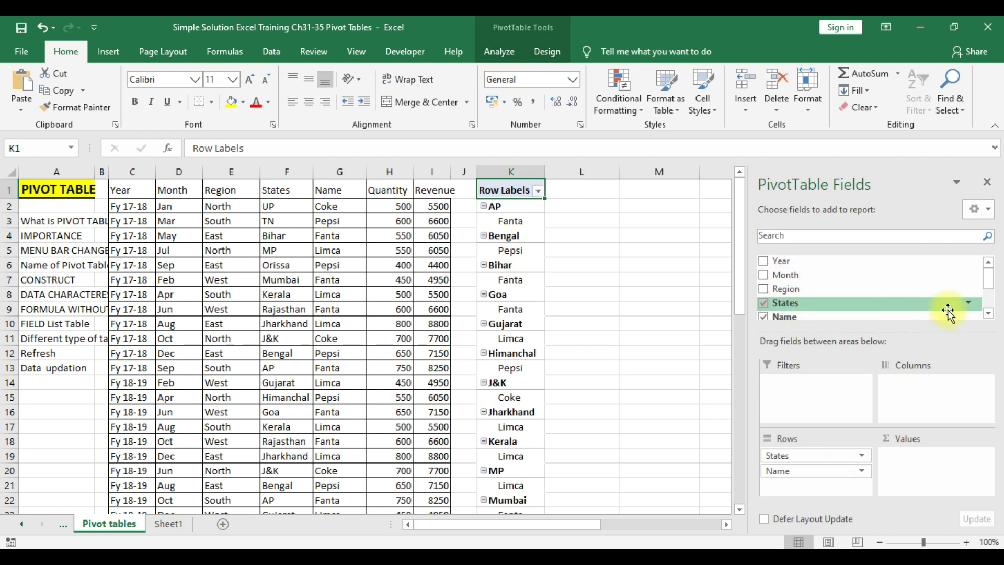
pyautogui.scroll(-1, 994, 287)
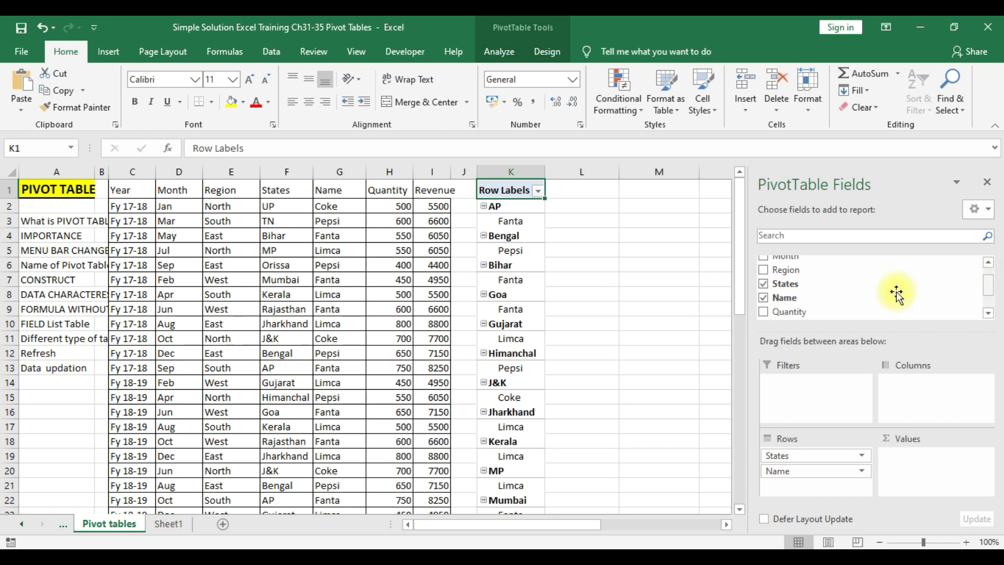
pyautogui.moveTo(829, 298); pyautogui.dragTo(943, 455)
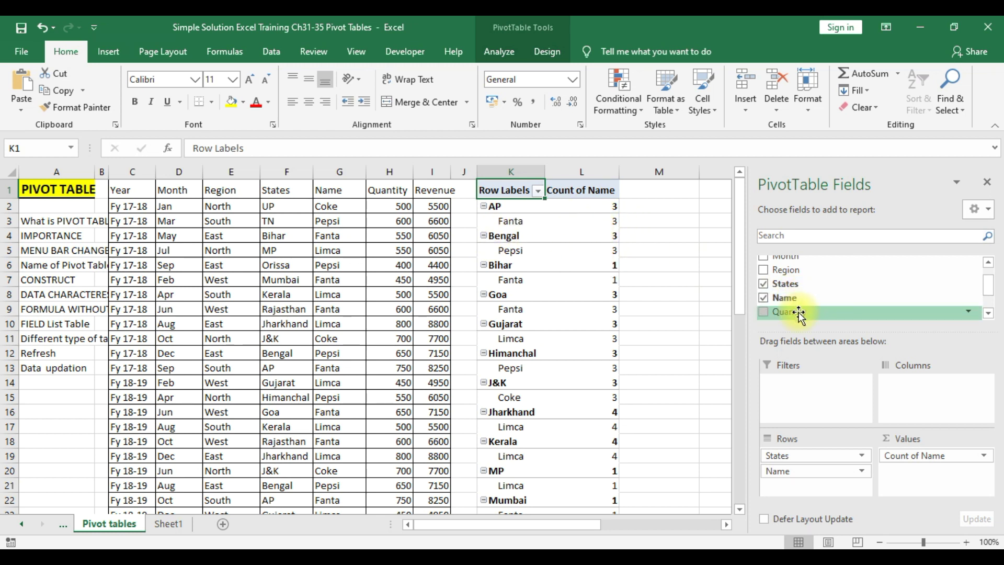
# Add the sums of Quantity and Revenue to the values beneath the count of Name.
pyautogui.moveTo(800, 313); pyautogui.dragTo(933, 489)
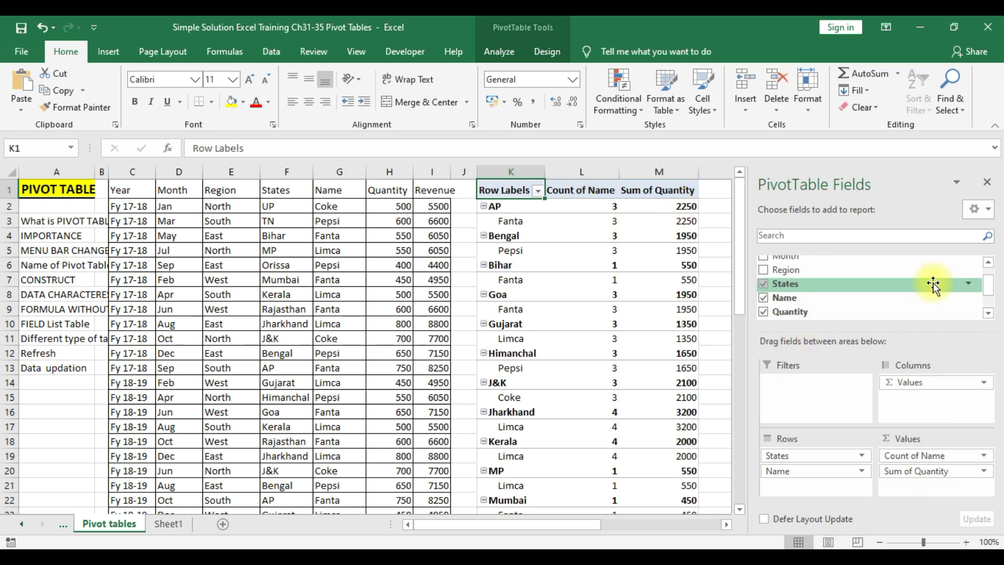
pyautogui.moveTo(989, 288); pyautogui.dragTo(989, 308)
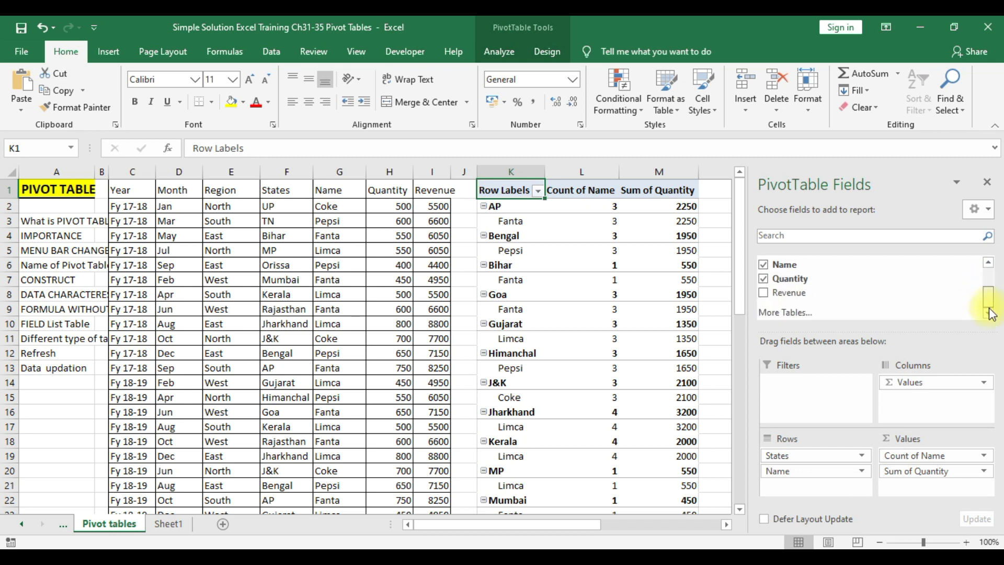
pyautogui.moveTo(818, 291); pyautogui.dragTo(973, 484)
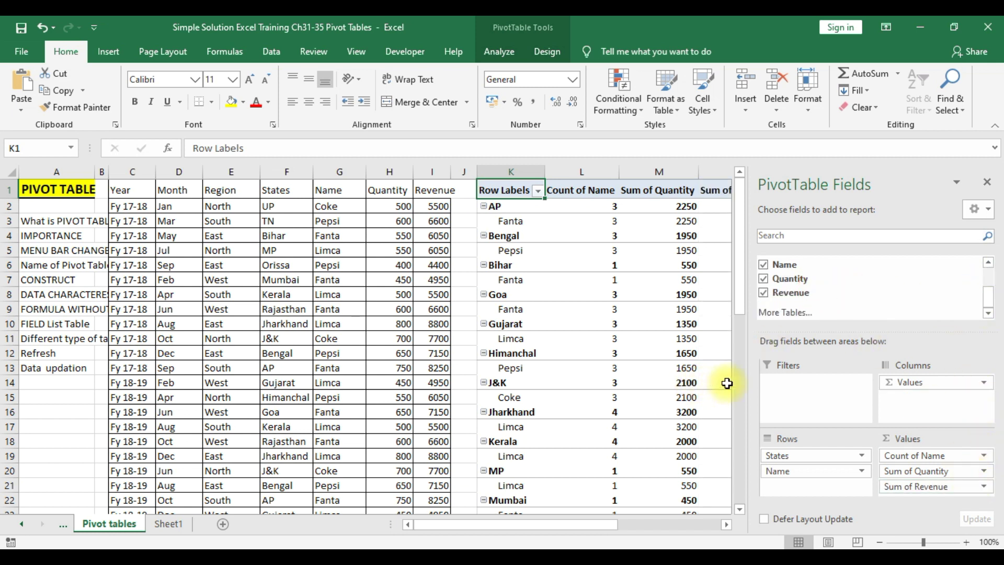
pyautogui.moveTo(729, 376)
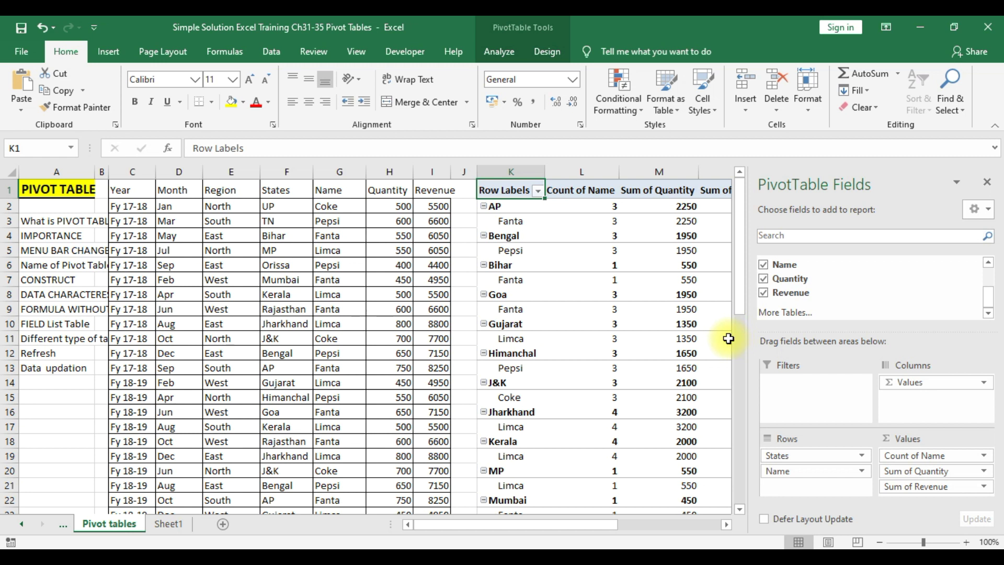
pyautogui.moveTo(729, 339)
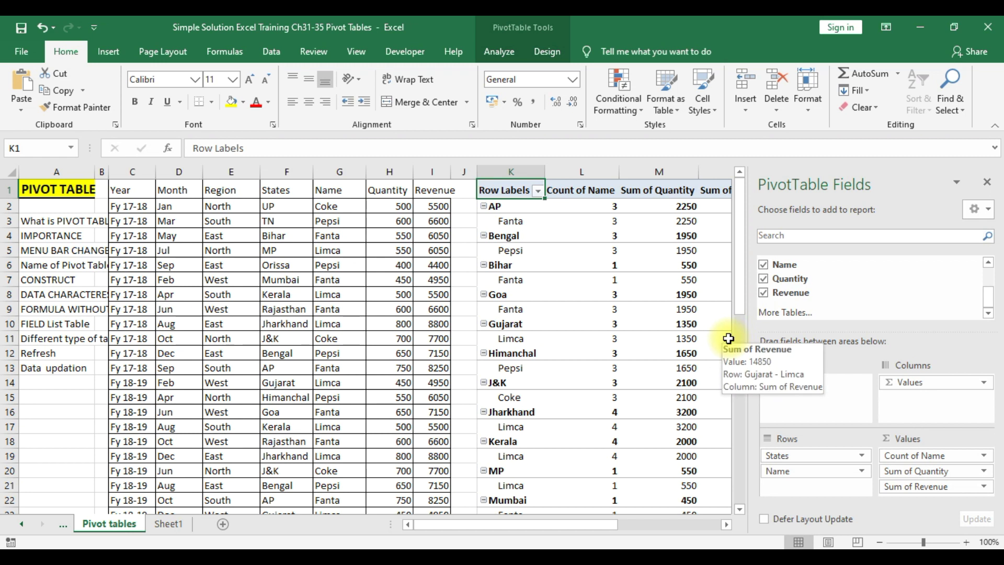
# Widen column A so its topics are fully readable and close the PivotTable field list.
pyautogui.moveTo(97, 171); pyautogui.dragTo(182, 181)
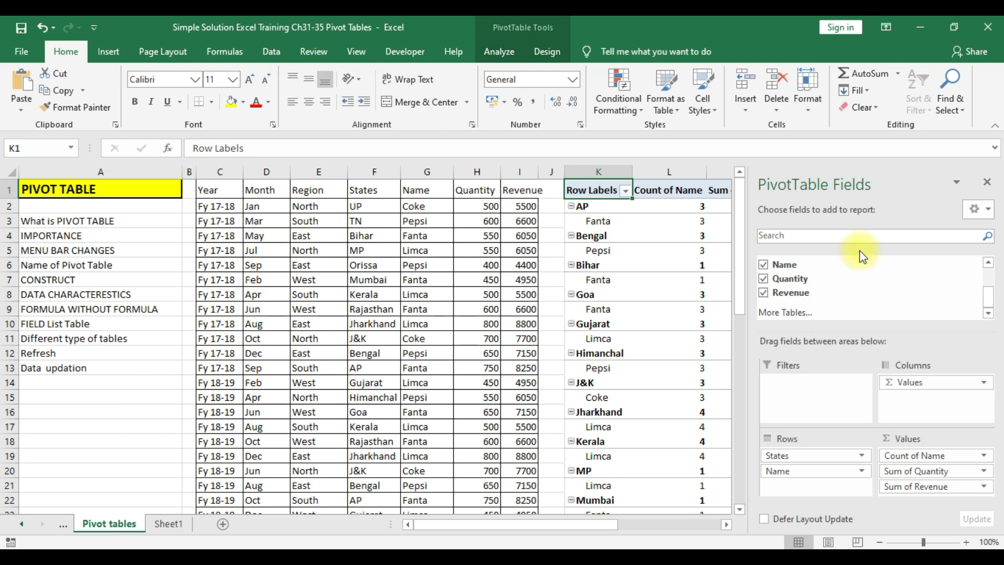
pyautogui.click(990, 185)
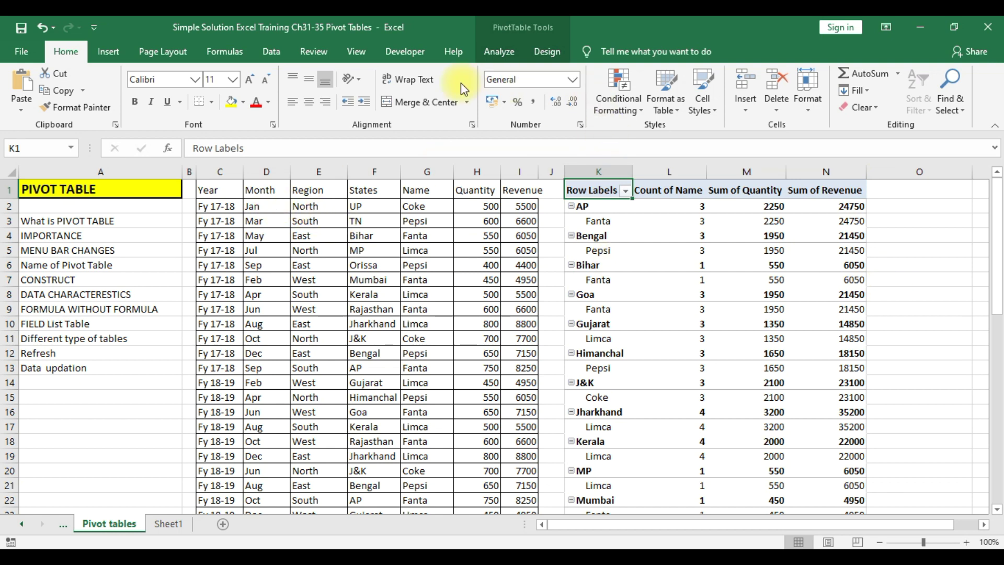
# Select the AP count in L2 and show the PivotTable field list again.
pyautogui.click(494, 52)
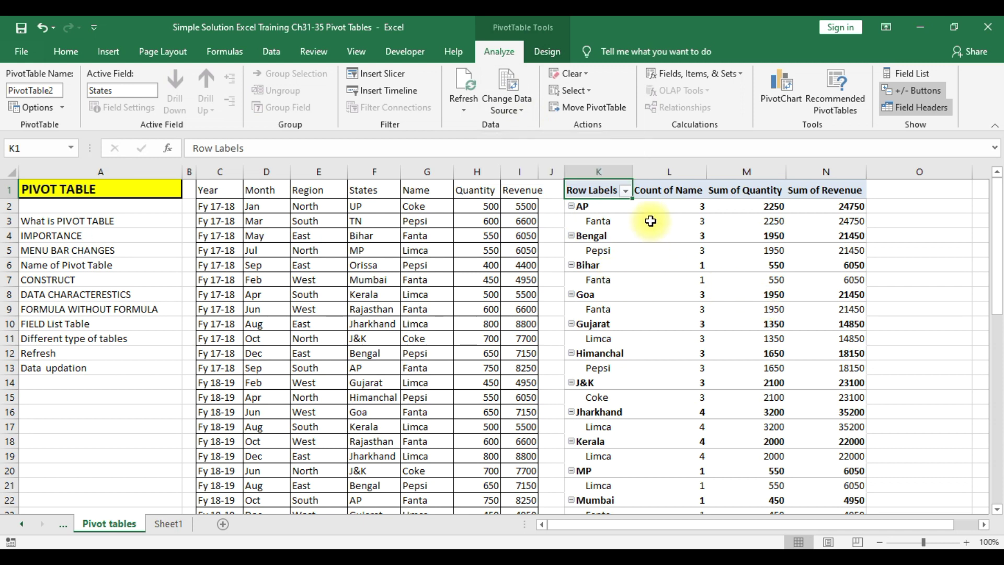
pyautogui.click(695, 207)
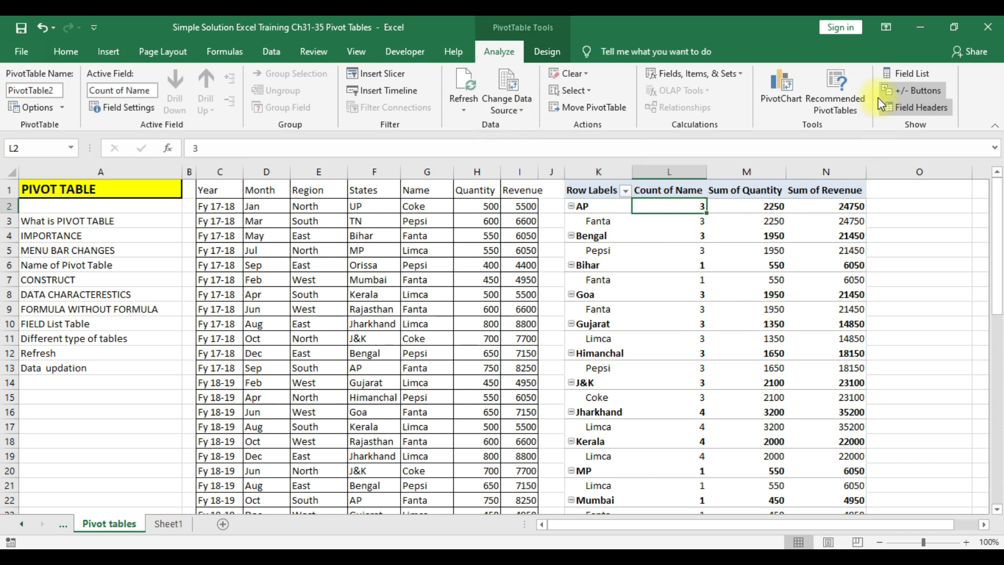
pyautogui.click(907, 78)
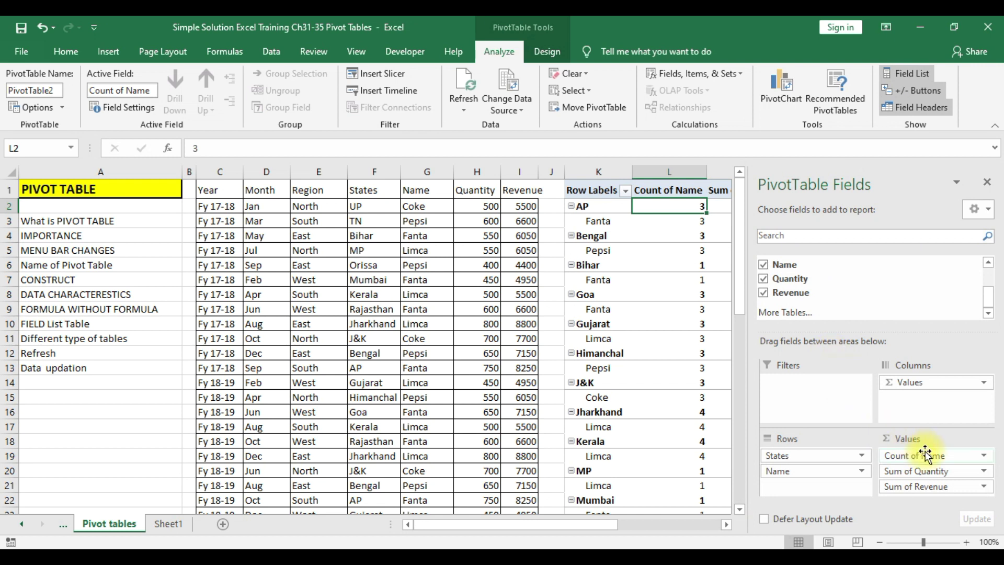
# Remove all values plus States and Name from the report to empty the PivotTable, and close the field list.
pyautogui.moveTo(926, 460); pyautogui.dragTo(882, 291)
pyautogui.moveTo(917, 382); pyautogui.dragTo(895, 288)
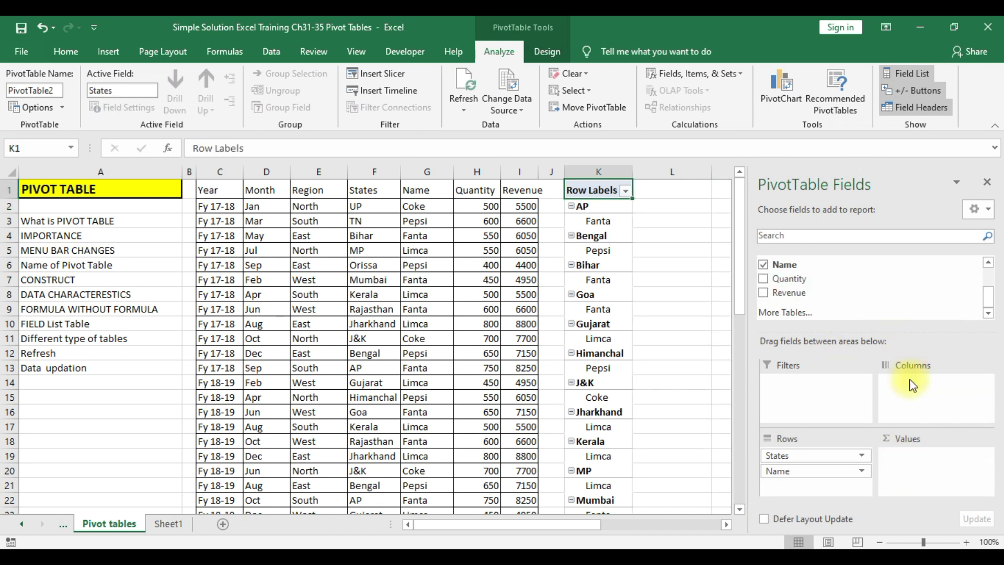
pyautogui.click(856, 454)
pyautogui.moveTo(834, 457); pyautogui.dragTo(870, 287)
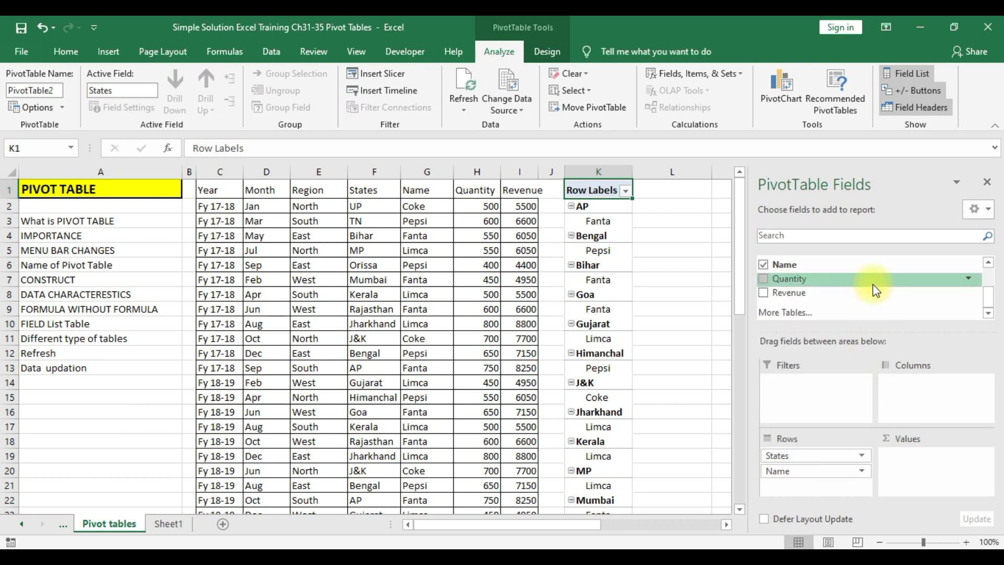
pyautogui.moveTo(822, 455); pyautogui.dragTo(848, 326)
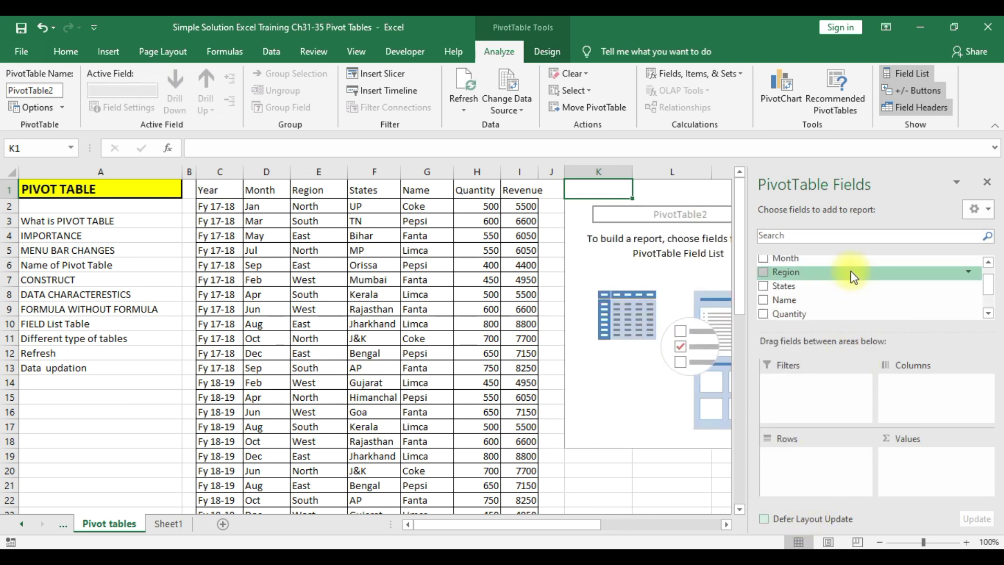
pyautogui.click(989, 182)
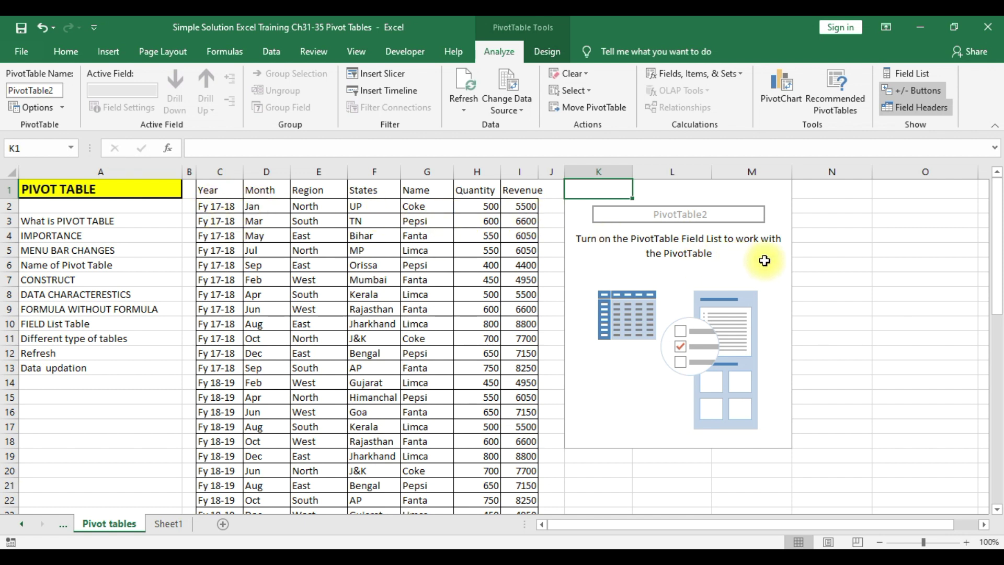
# Show the PivotTable field list again and place the Year field in the rows of the empty report.
pyautogui.click(905, 73)
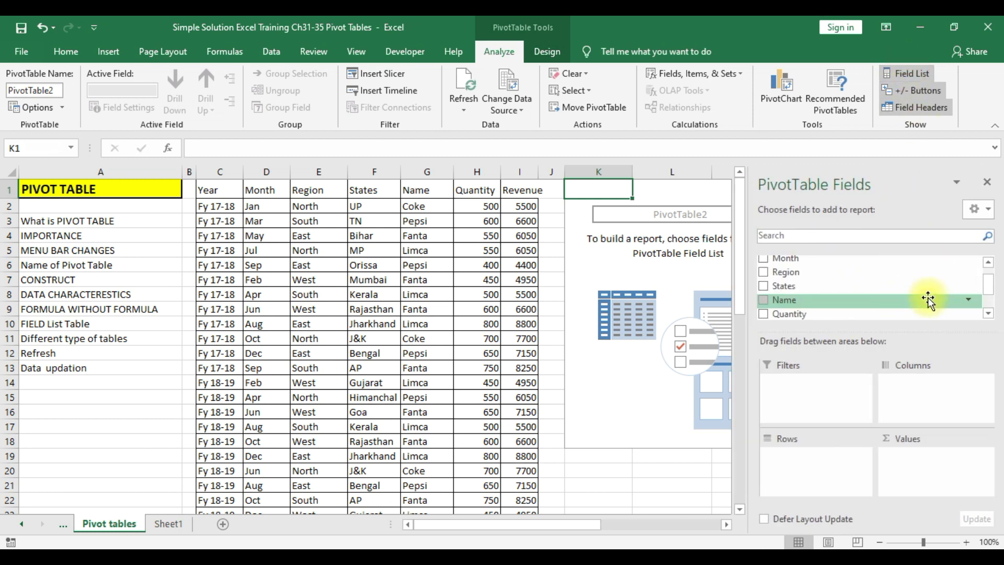
pyautogui.click(988, 262)
pyautogui.moveTo(812, 260); pyautogui.dragTo(794, 473)
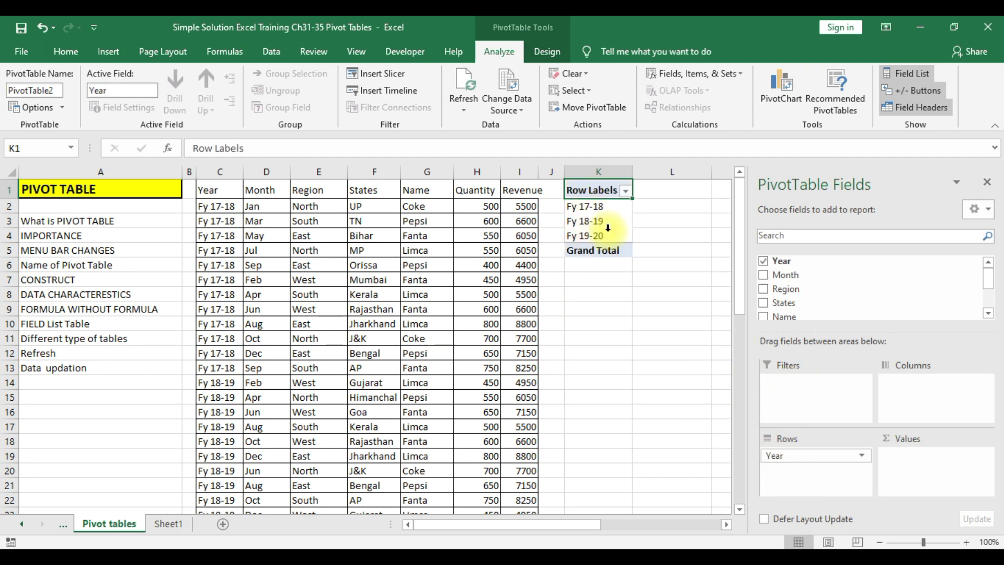
# Change the year in source cell C2 to Fy 16-17.
pyautogui.click(226, 204)
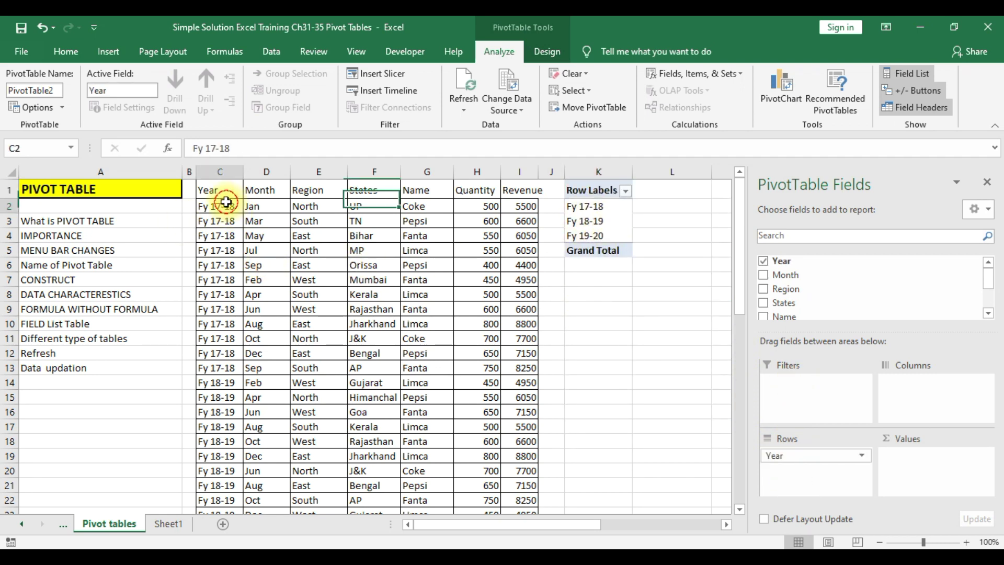
pyautogui.doubleClick(226, 204)
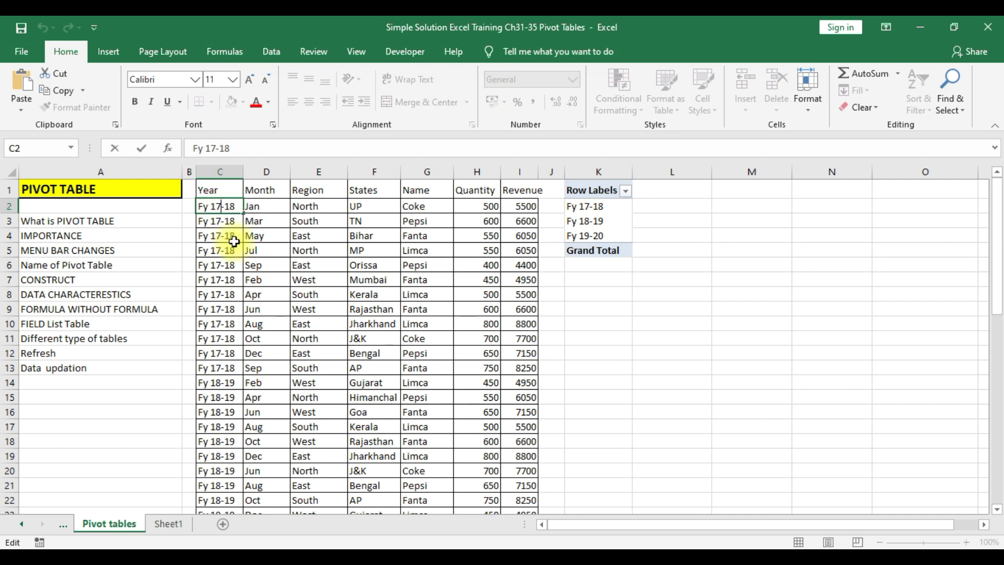
pyautogui.press('BackSpace')
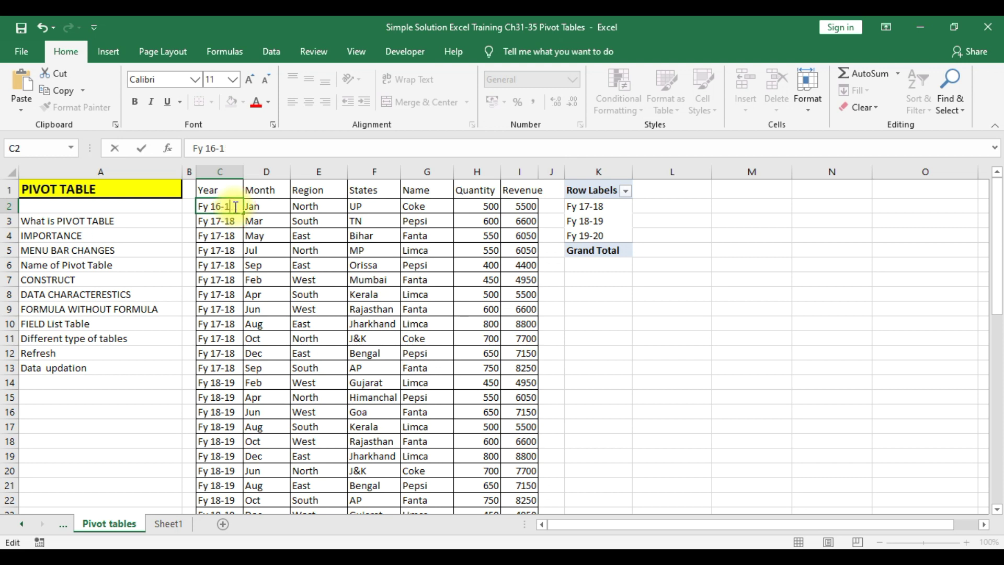
pyautogui.scroll(-1, 352, 230)
pyautogui.scroll(1, 769, 406)
pyautogui.click(768, 399)
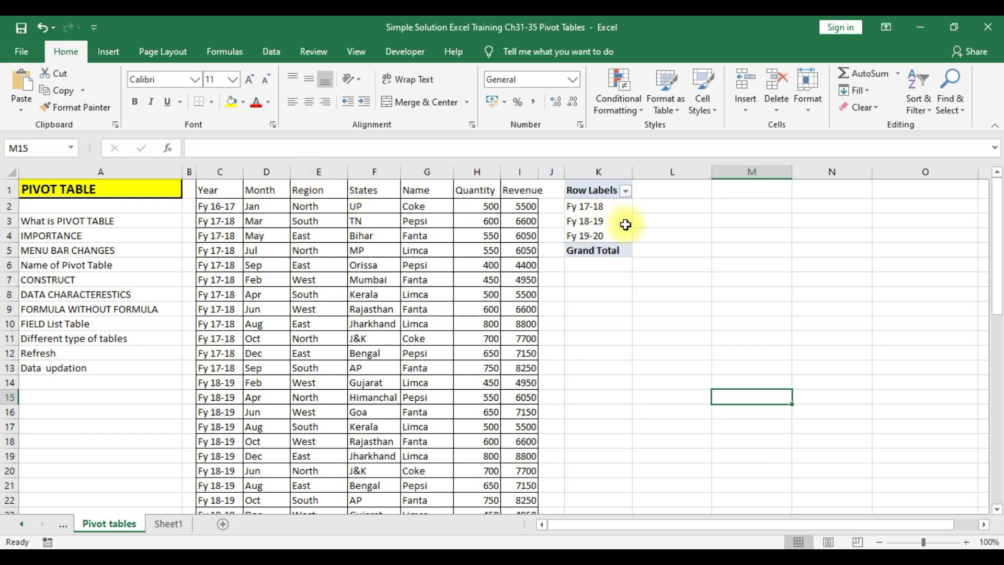
# Refresh the PivotTable so its year row labels take in the edited source data.
pyautogui.click(610, 216)
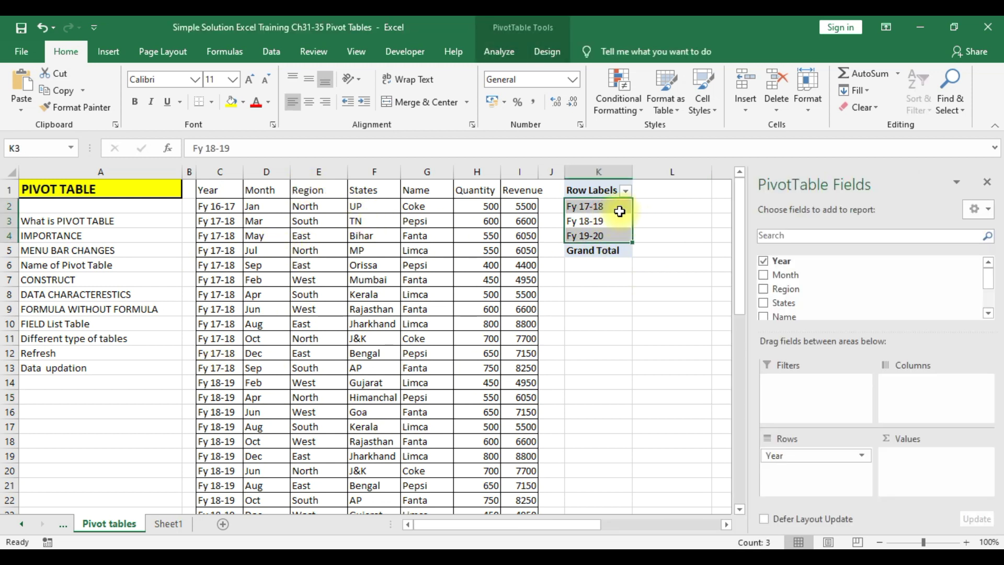
pyautogui.click(499, 50)
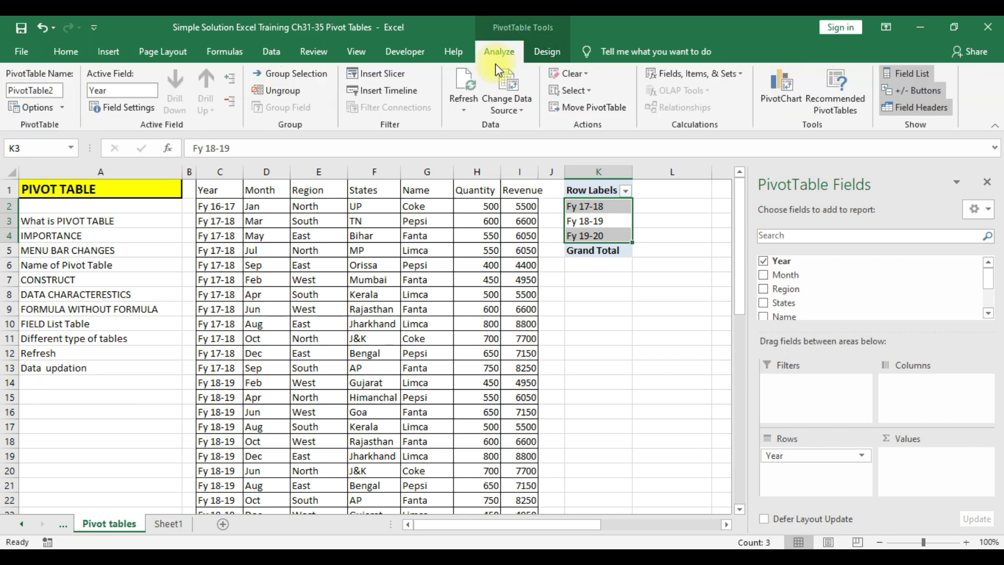
pyautogui.click(475, 103)
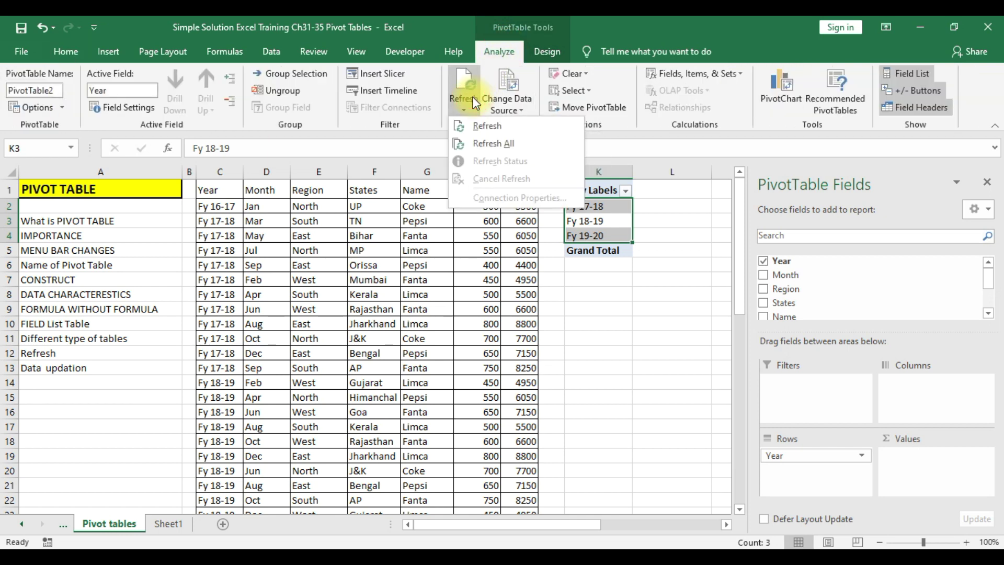
pyautogui.click(478, 126)
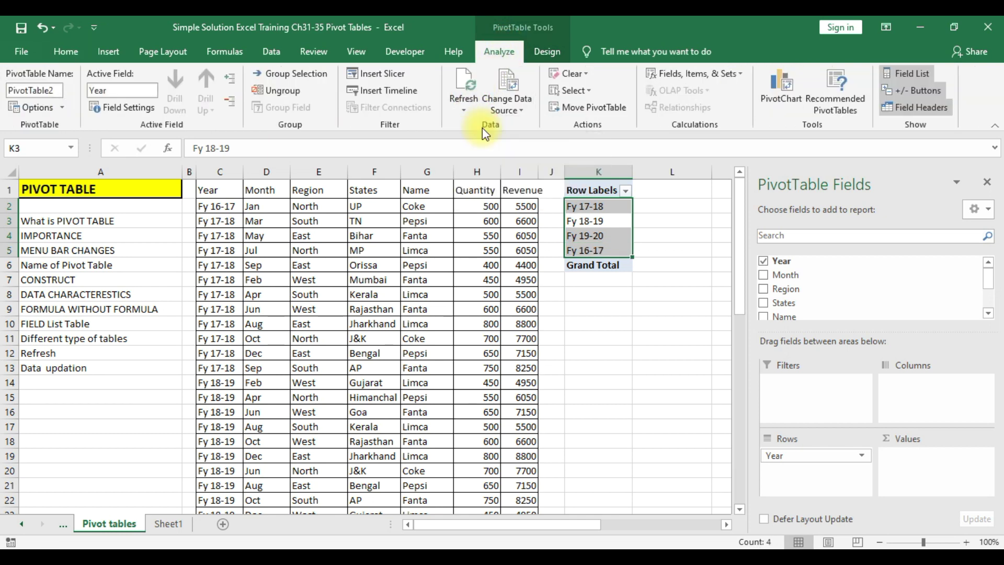
pyautogui.click(659, 428)
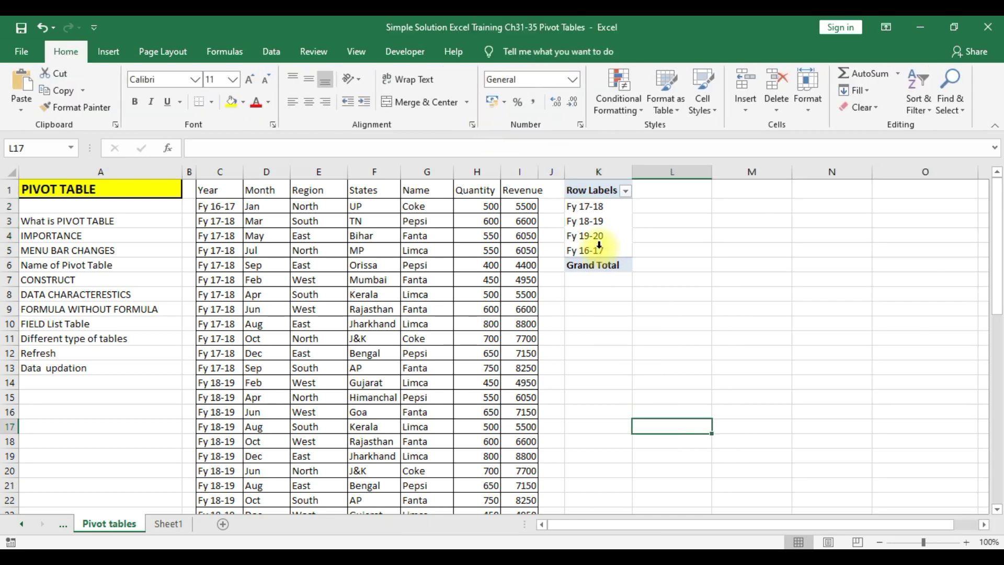
# Add the Year field to the PivotTable values as a count for each year.
pyautogui.click(611, 230)
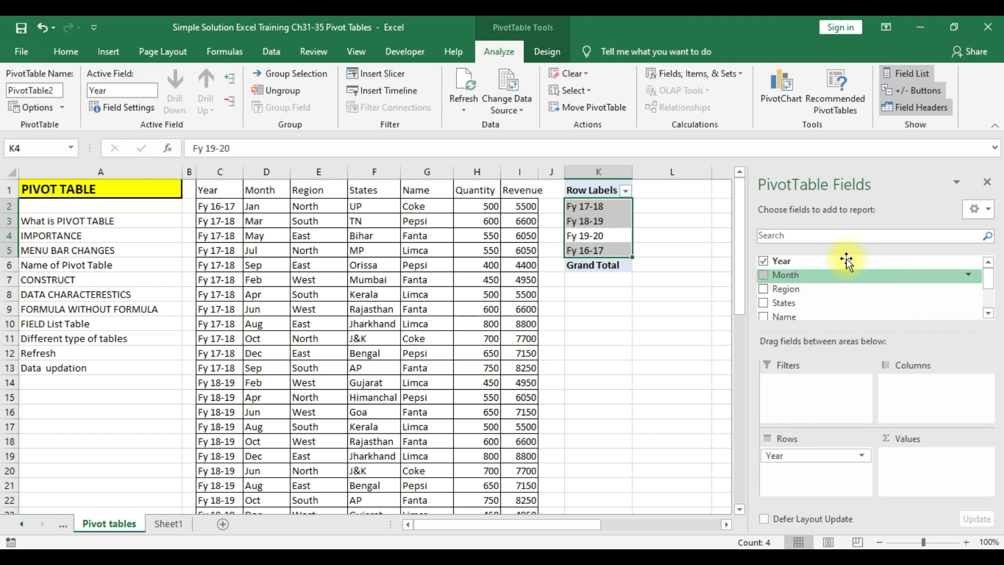
pyautogui.moveTo(812, 262); pyautogui.dragTo(947, 458)
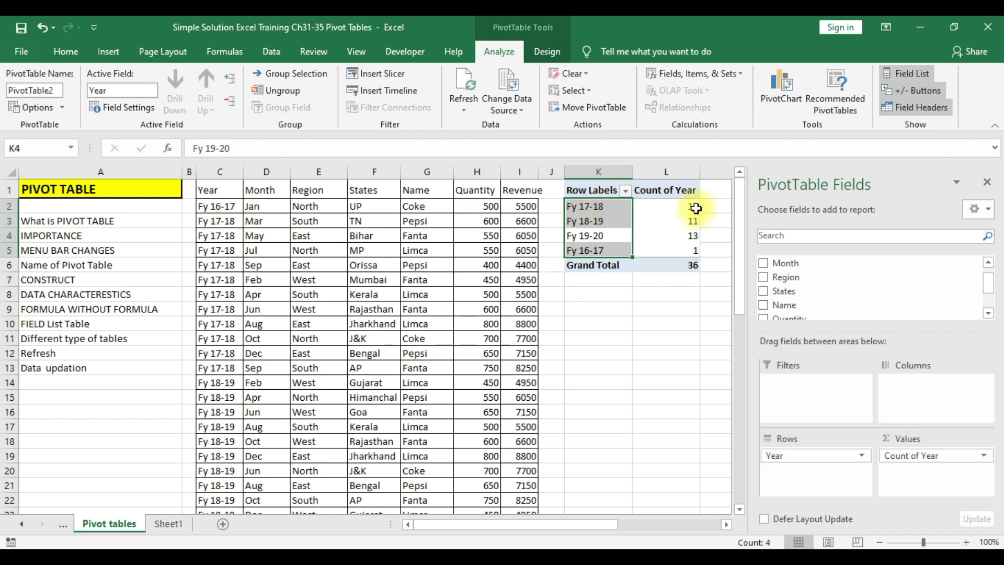
pyautogui.moveTo(695, 207)
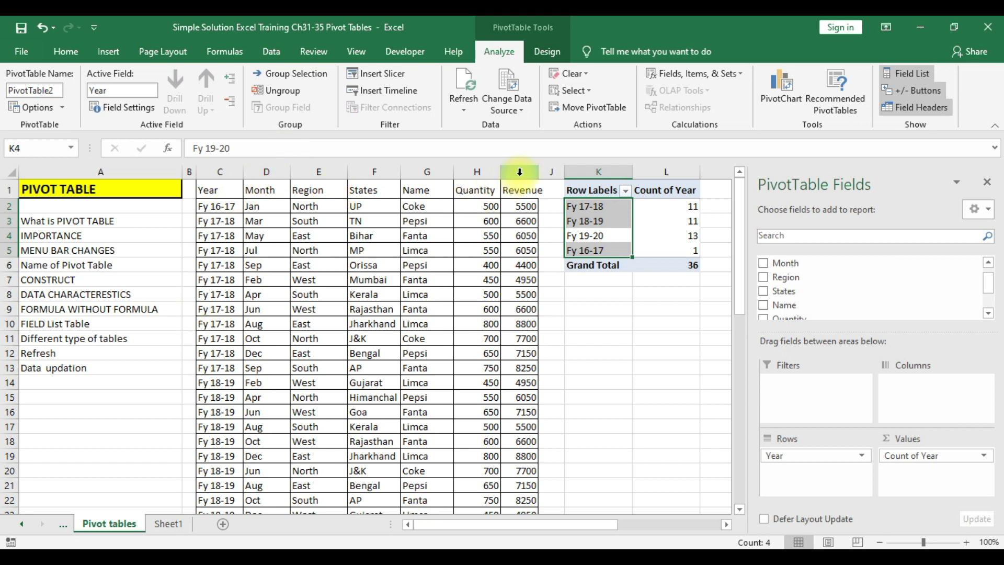
# Remove Year from both the rows and the values to empty the PivotTable, and close the field list.
pyautogui.moveTo(834, 456); pyautogui.dragTo(833, 286)
pyautogui.moveTo(931, 455); pyautogui.dragTo(920, 286)
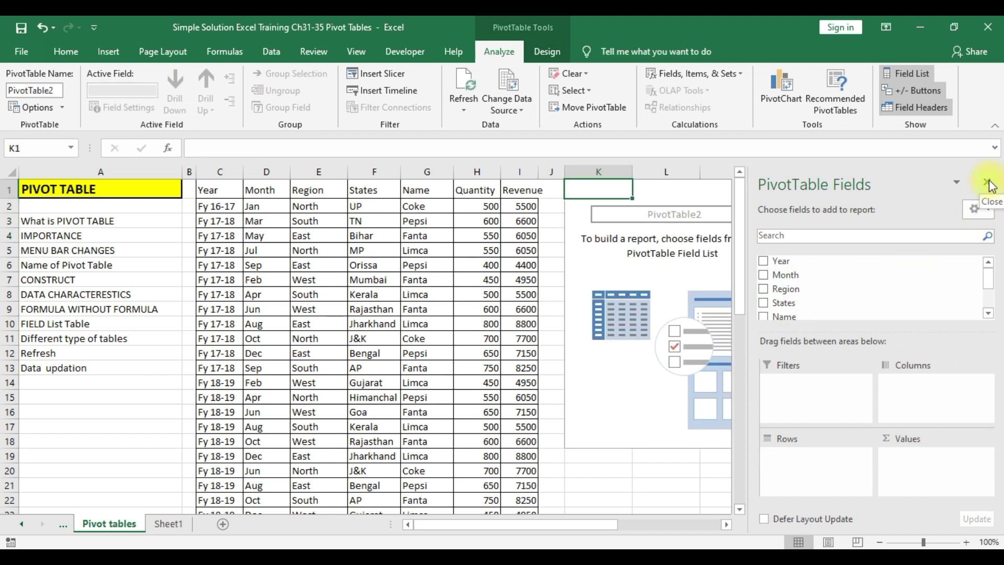
pyautogui.click(990, 182)
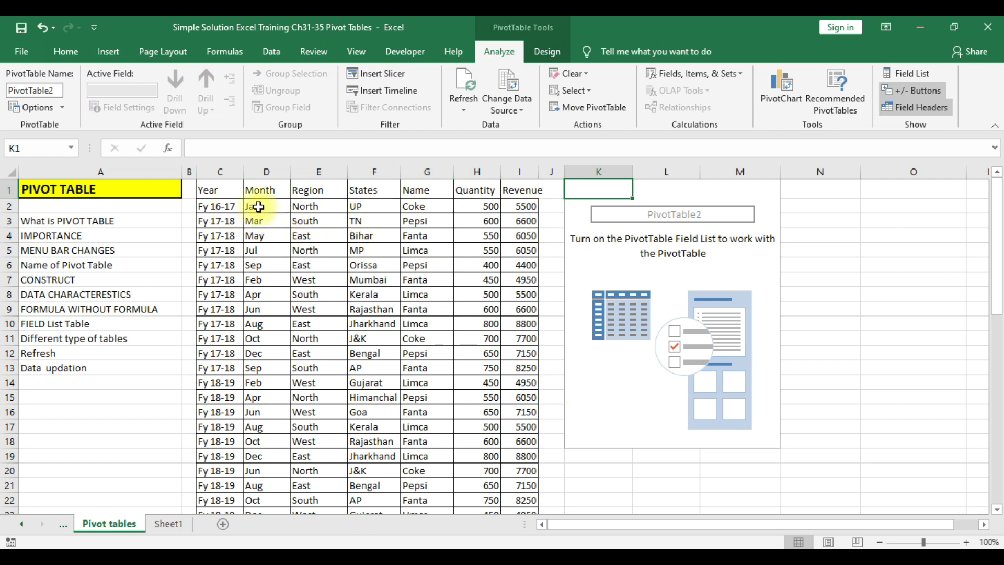
# Widen column J, fit column I to its contents, and enter the header Expense in J1.
pyautogui.moveTo(565, 171); pyautogui.dragTo(622, 172)
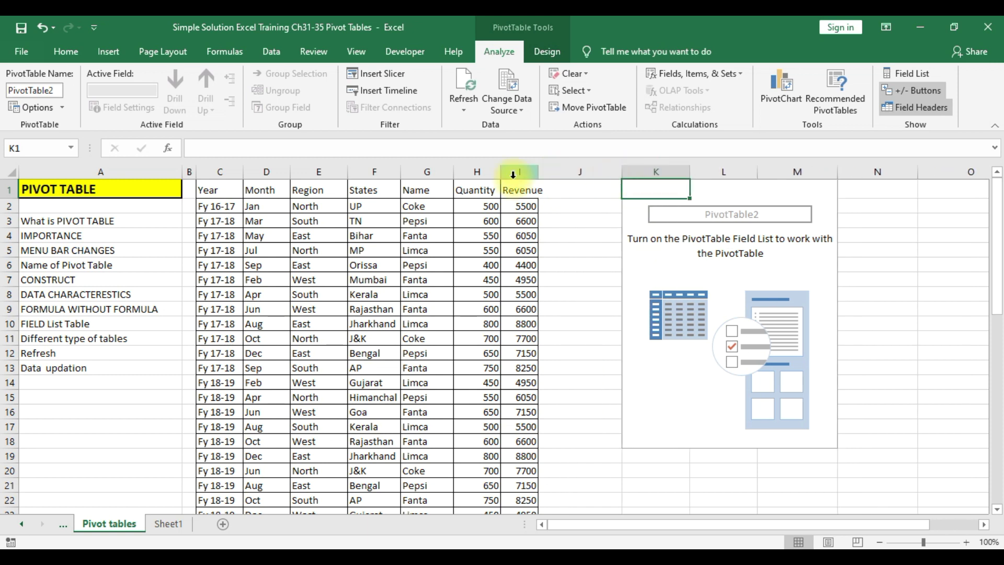
pyautogui.doubleClick(539, 168)
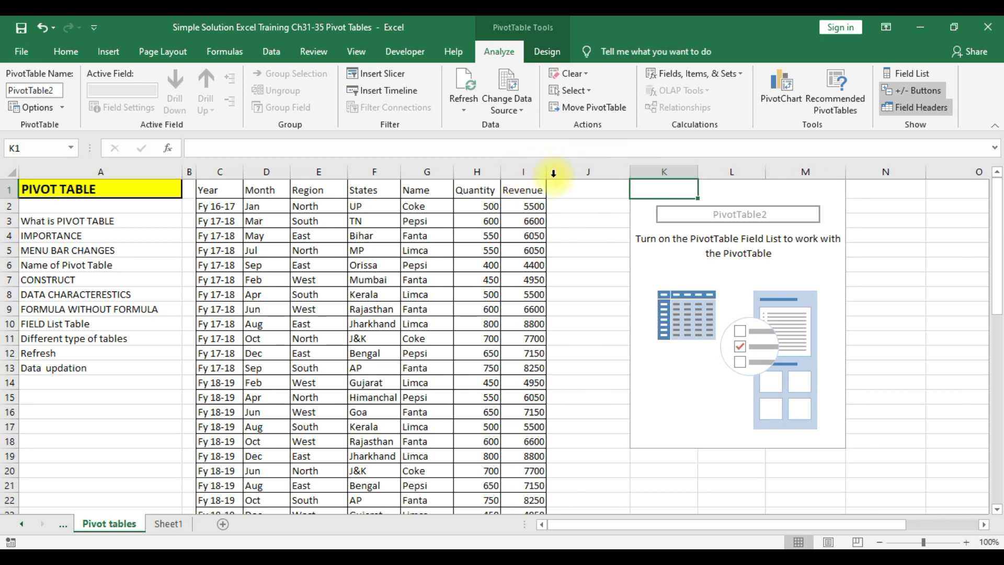
pyautogui.click(594, 188)
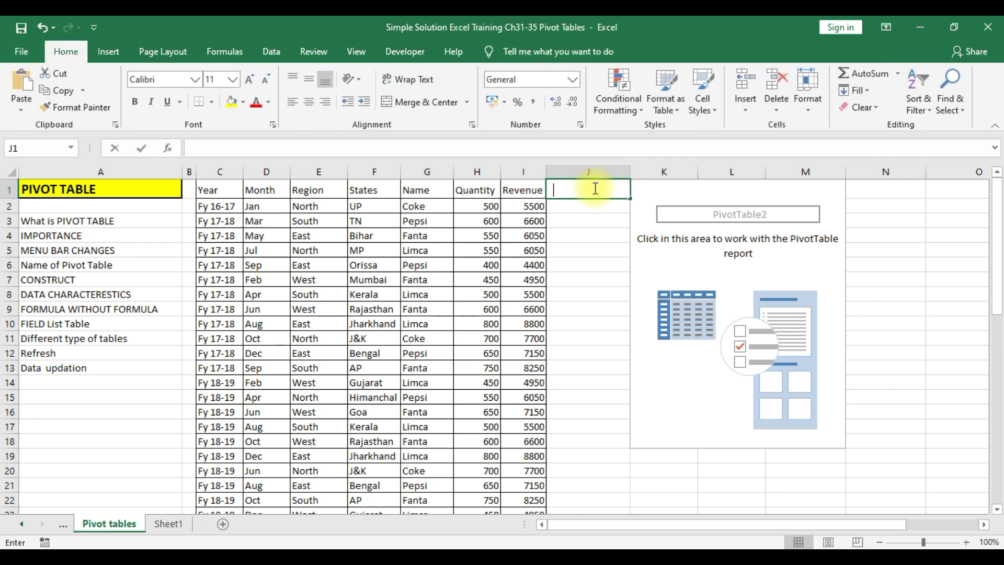
pyautogui.write('Expense')
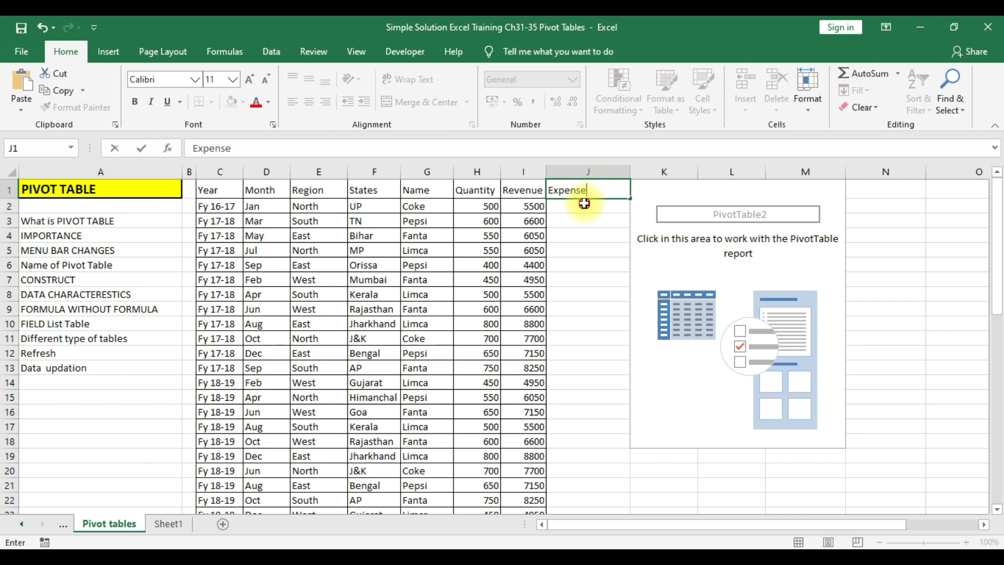
pyautogui.press('Return')
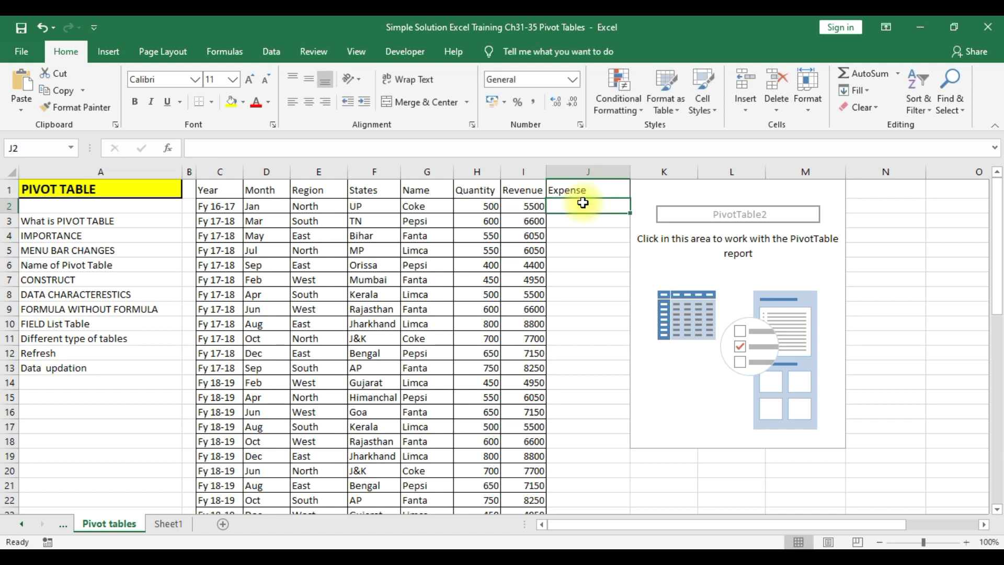
# Calculate the expense in J2 with =I2*.1 and fill the formula down to the end of the sales data.
pyautogui.write('=')
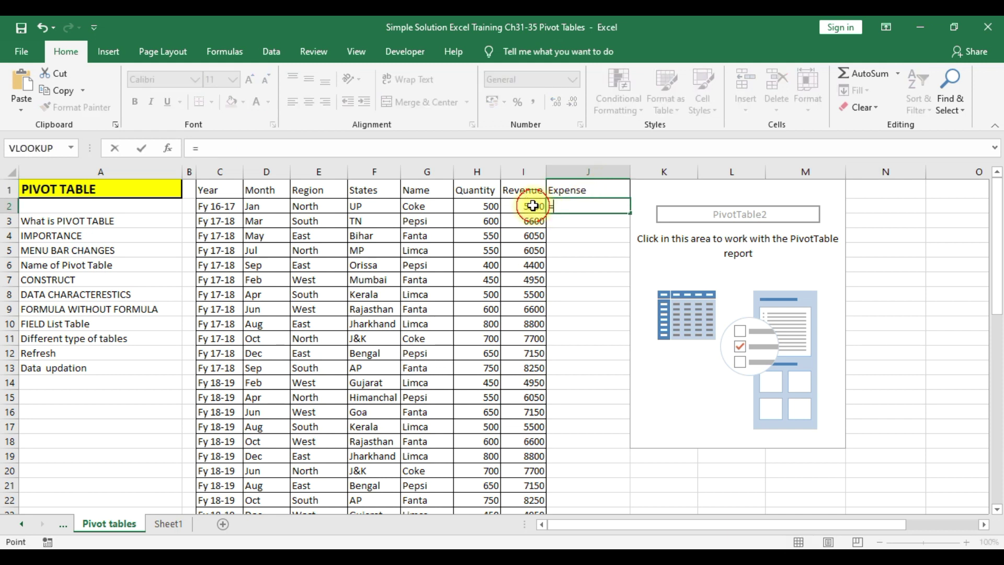
pyautogui.click(532, 205)
pyautogui.write('*')
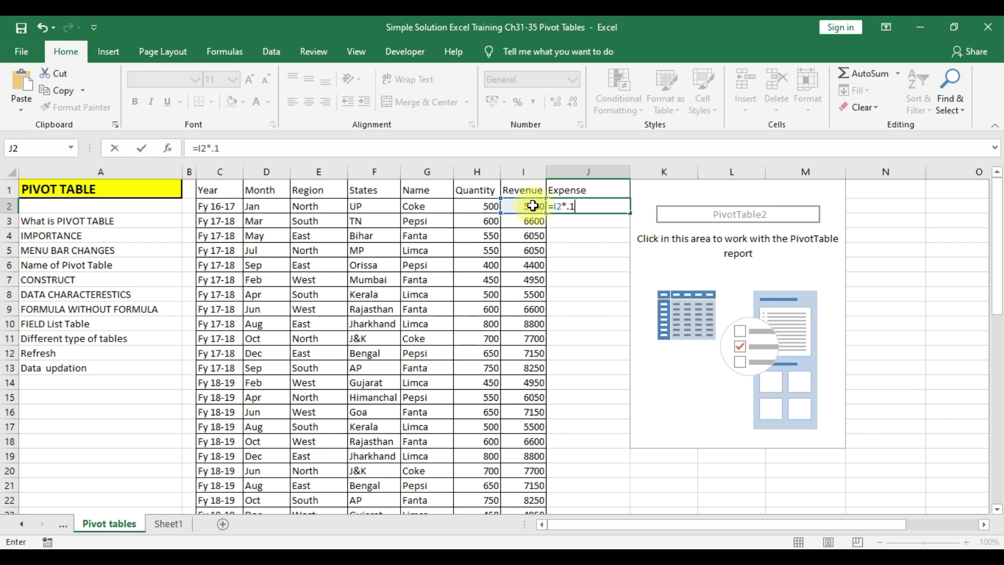
pyautogui.hotkey('ctrl', 'Return')
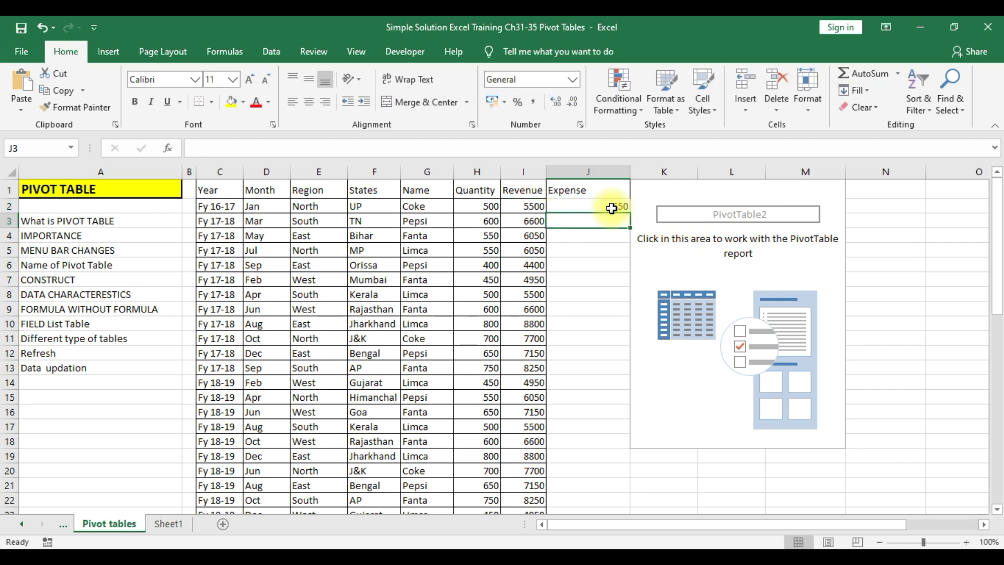
pyautogui.doubleClick(628, 213)
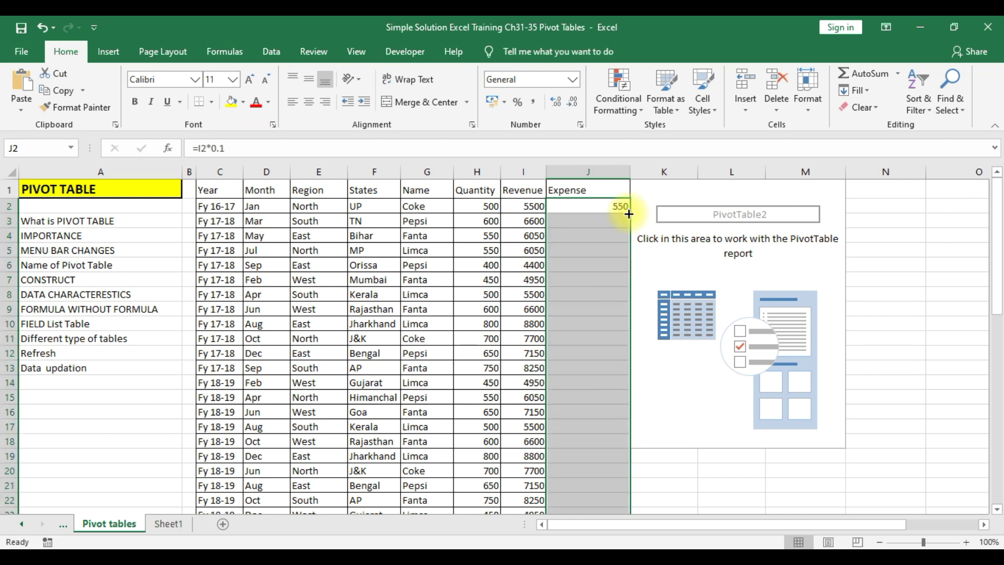
pyautogui.click(948, 307)
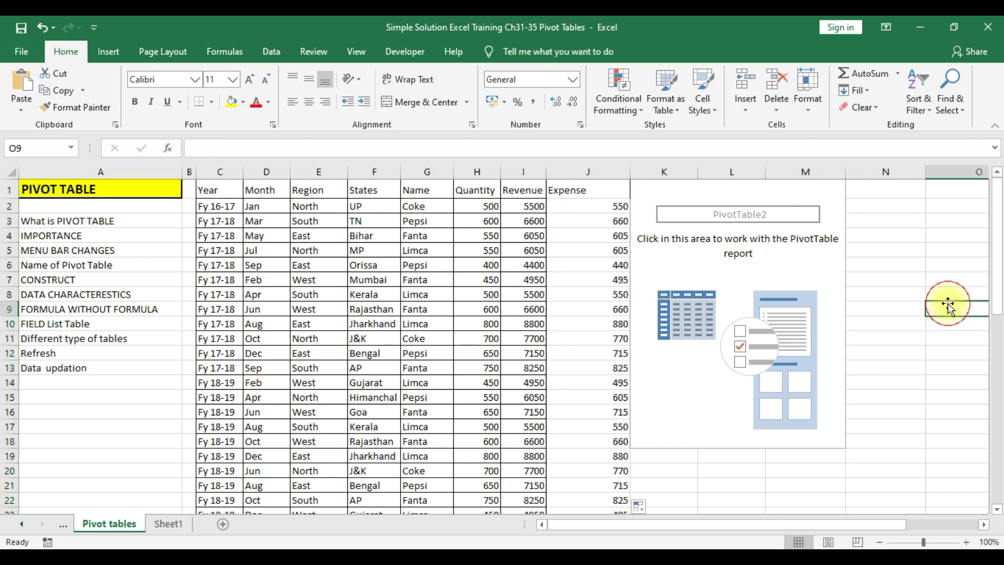
# Show the field list of the empty PivotTable at K1 and check whether it offers the Expense field.
pyautogui.click(662, 188)
pyautogui.doubleClick(662, 188)
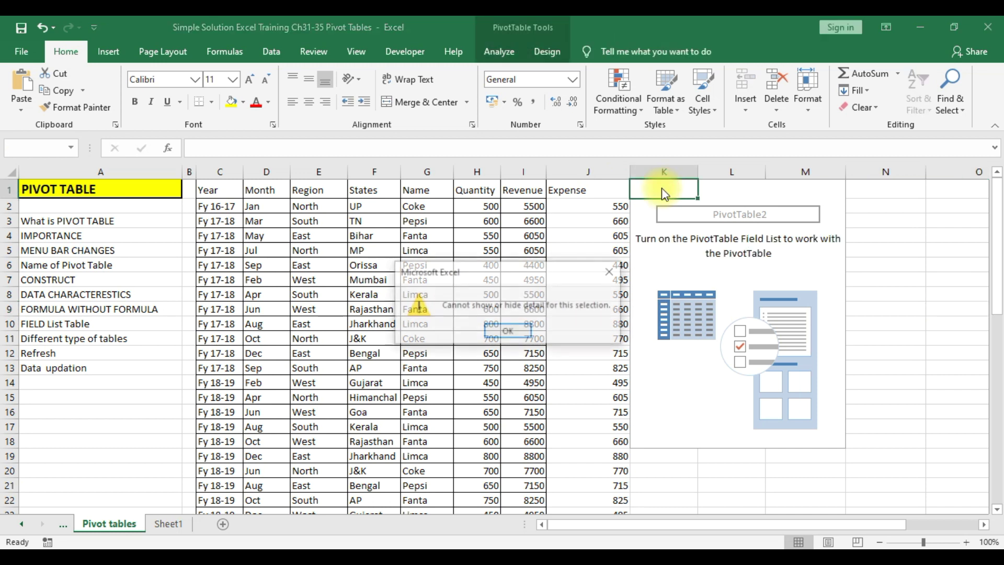
pyautogui.click(508, 332)
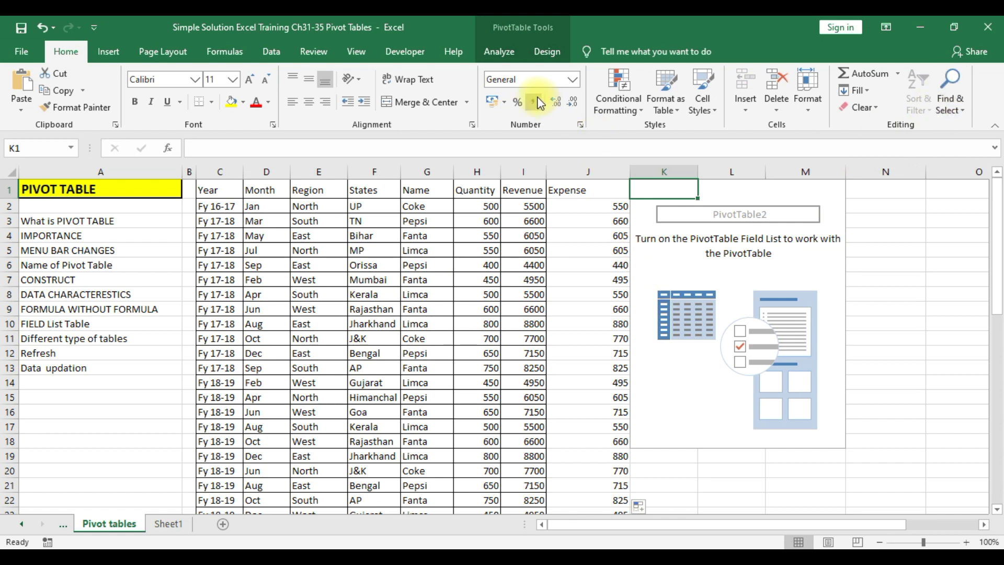
pyautogui.click(516, 58)
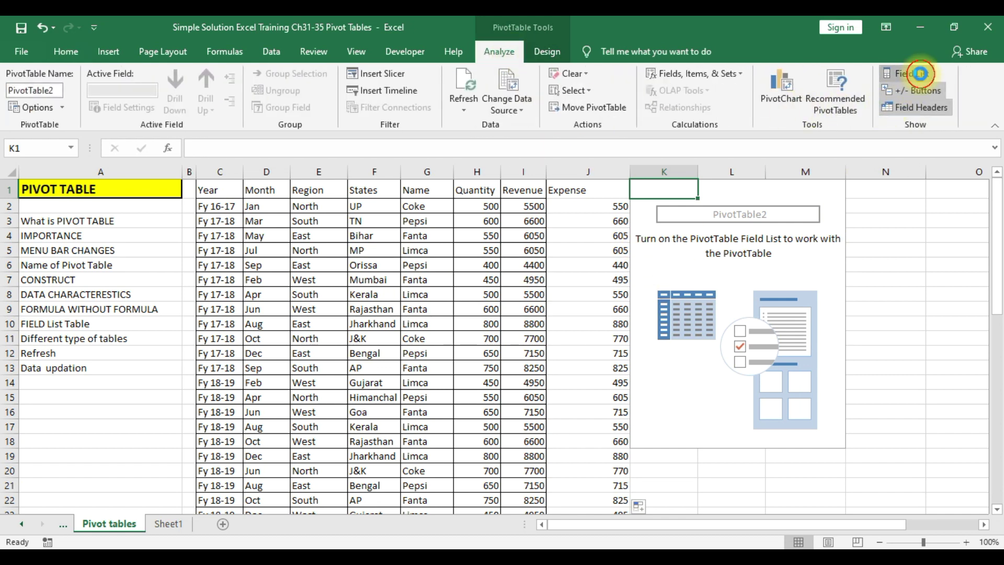
pyautogui.click(921, 73)
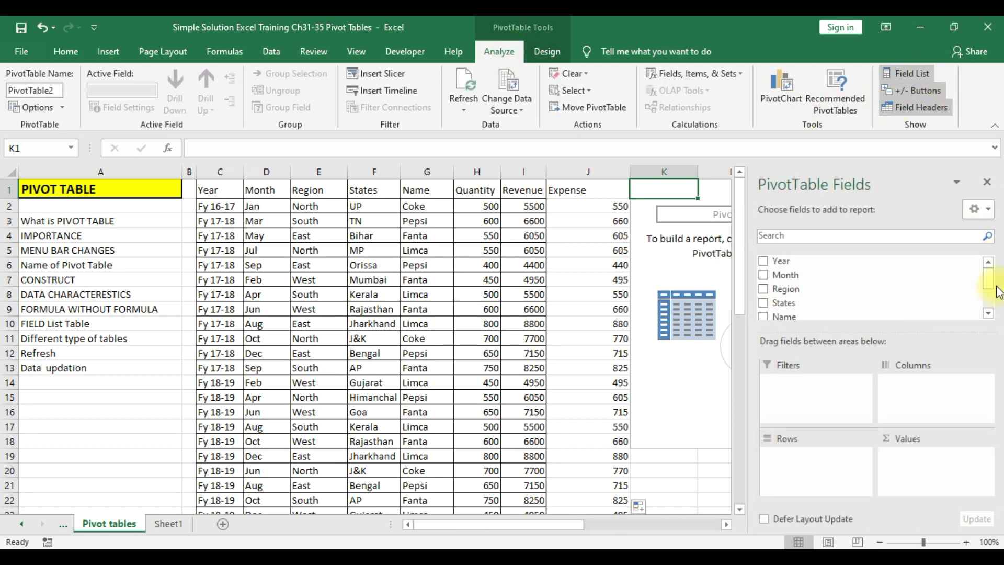
pyautogui.moveTo(987, 282)
pyautogui.mouseDown()
pyautogui.moveTo(992, 314)
pyautogui.moveTo(990, 256)
pyautogui.moveTo(991, 300)
pyautogui.mouseUp()
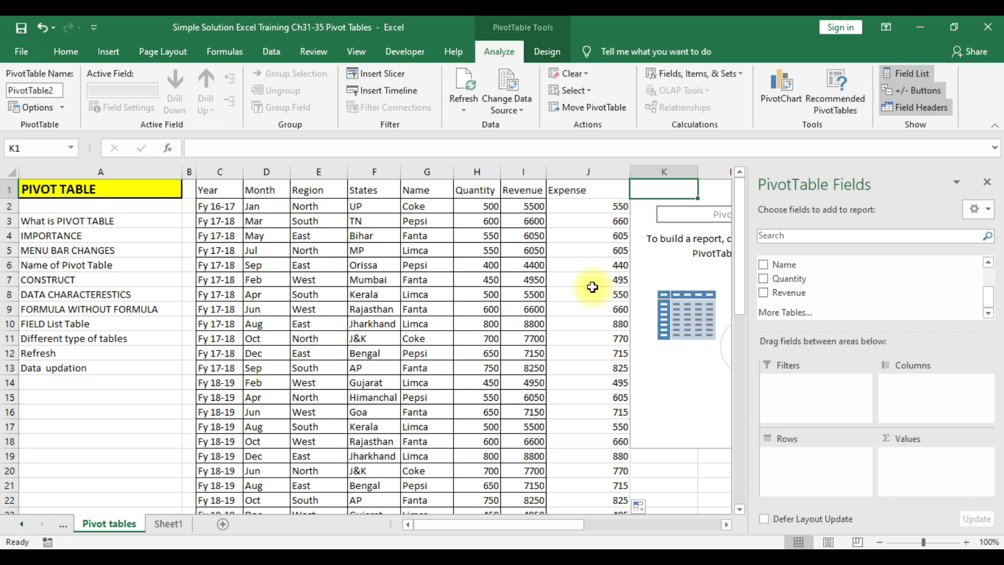
# Change the PivotTable's data source to the range C1:J37 on the Pivot tables sheet to include the Expense column.
pyautogui.click(514, 98)
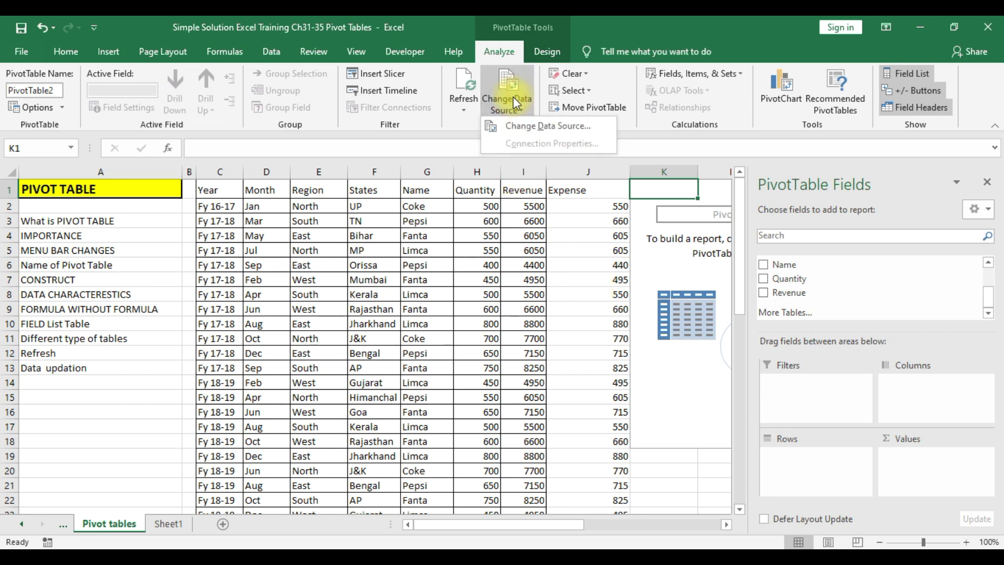
pyautogui.click(529, 125)
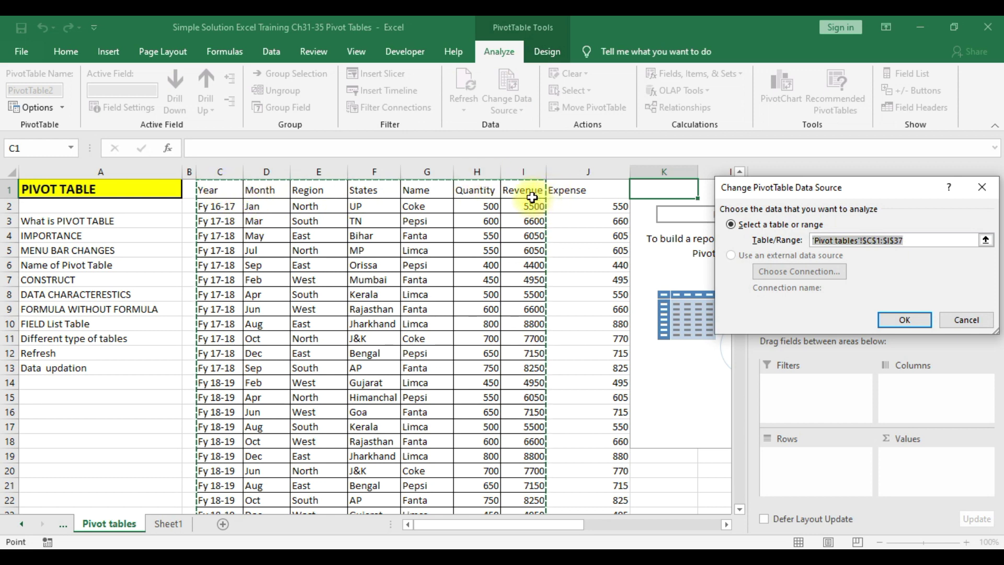
pyautogui.moveTo(222, 190); pyautogui.dragTo(605, 468)
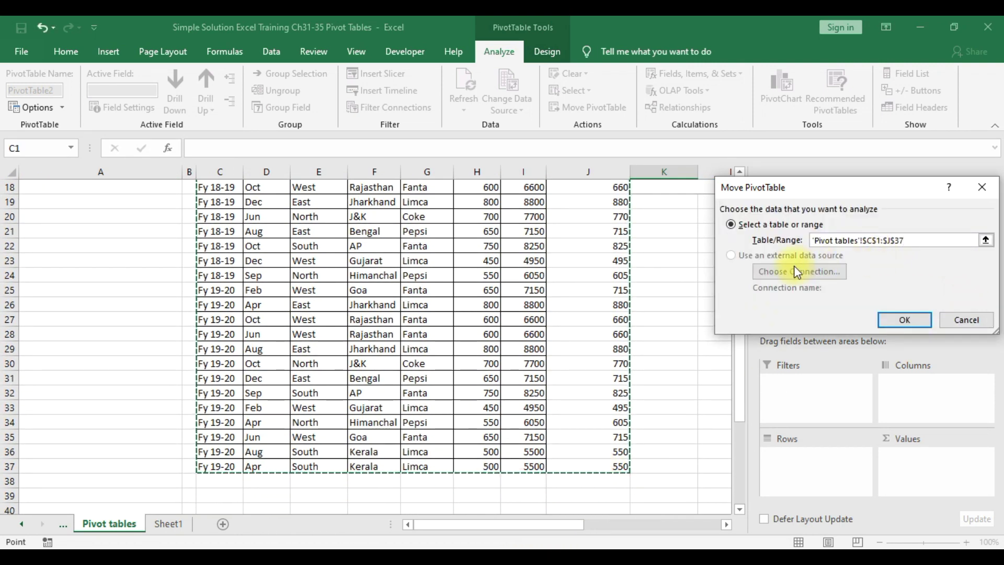
pyautogui.click(905, 317)
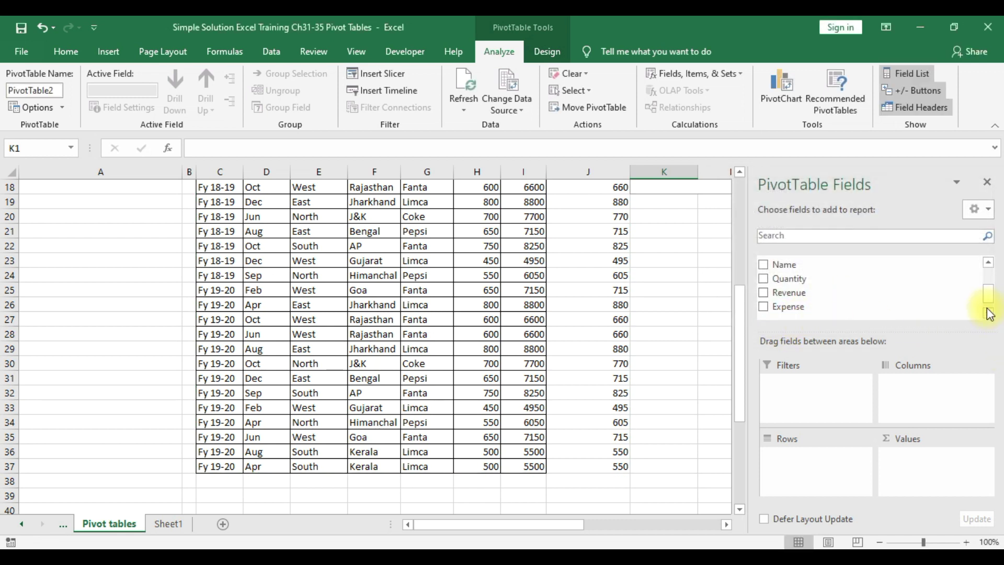
# Check the field list for the Expense field and place Year in the Rows area of the empty PivotTable at K1.
pyautogui.moveTo(991, 299)
pyautogui.mouseDown()
pyautogui.moveTo(988, 277)
pyautogui.moveTo(987, 291)
pyautogui.mouseUp()
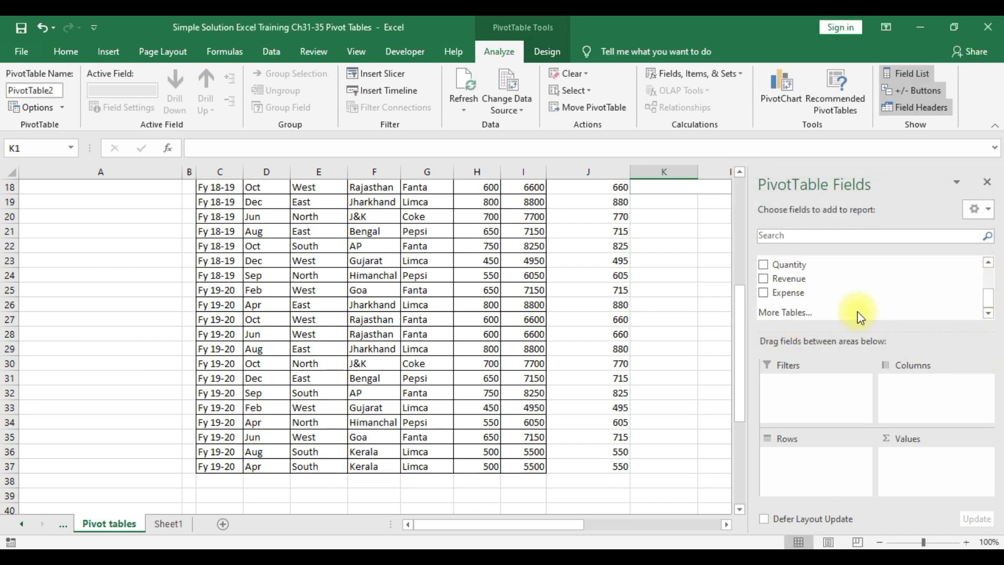
pyautogui.moveTo(740, 400); pyautogui.dragTo(816, 294)
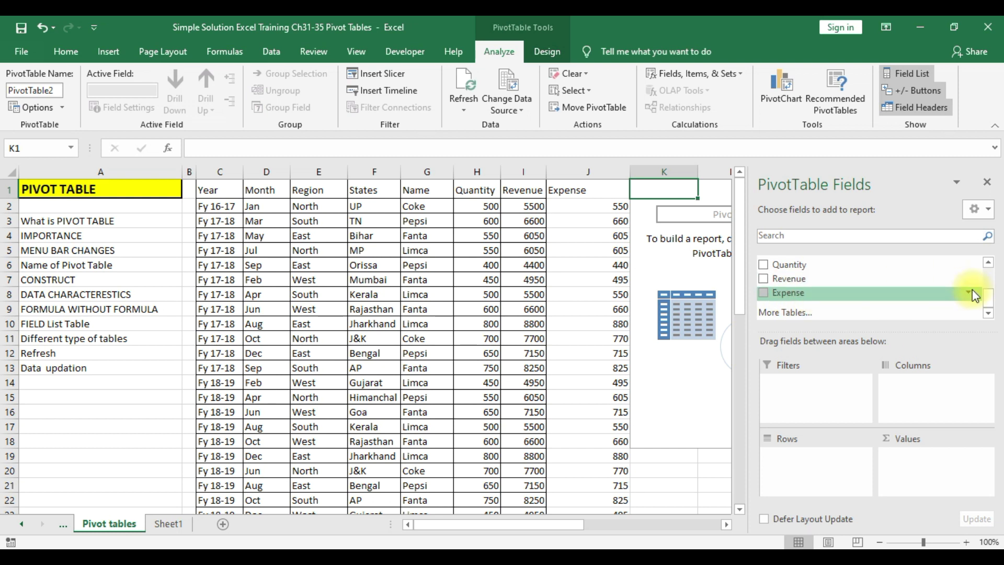
pyautogui.moveTo(988, 306); pyautogui.dragTo(988, 280)
pyautogui.moveTo(781, 261); pyautogui.dragTo(807, 467)
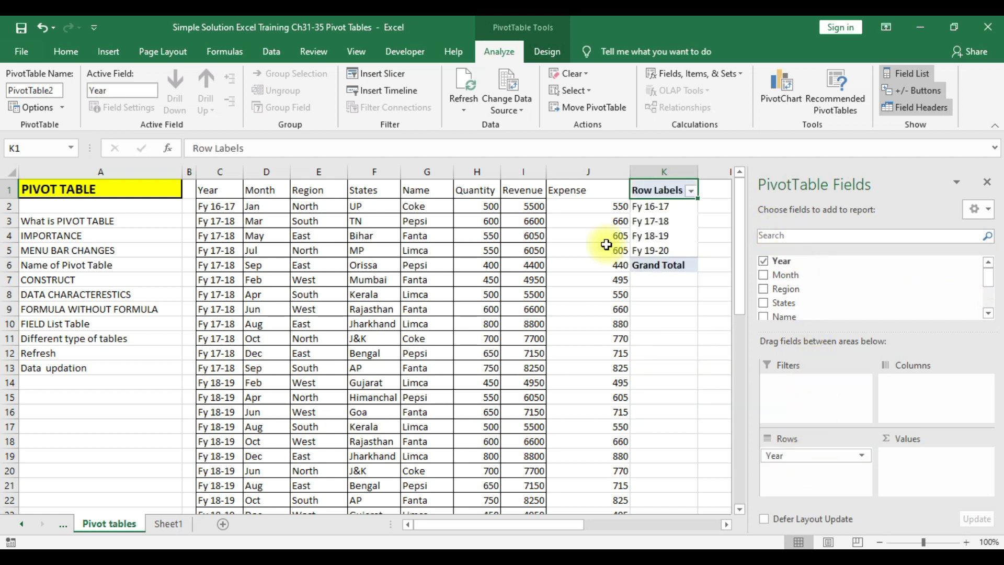
# Narrow column J and add the Expense field to the PivotTable's Values area as a sum for each year.
pyautogui.moveTo(630, 171); pyautogui.dragTo(580, 171)
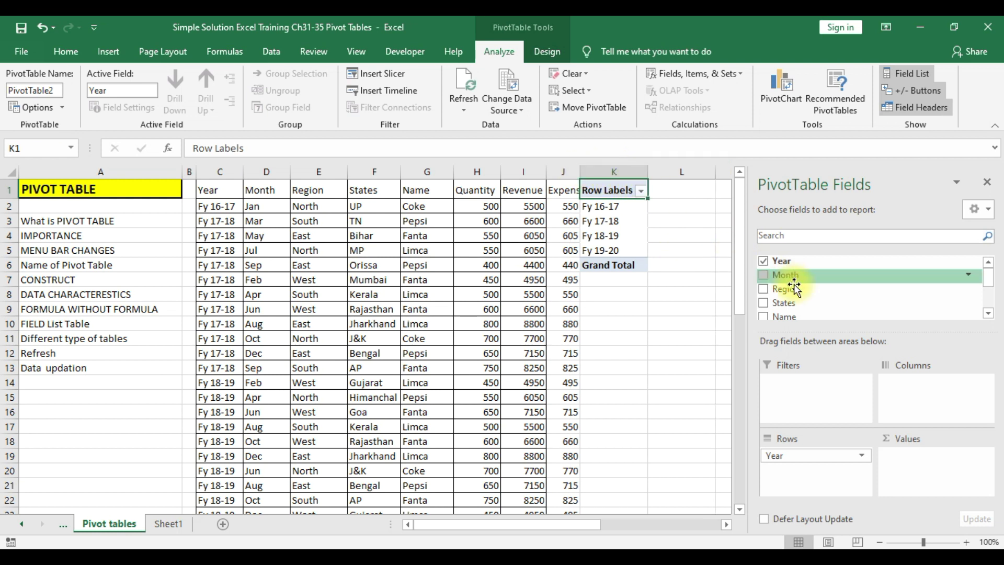
pyautogui.moveTo(988, 276); pyautogui.dragTo(988, 298)
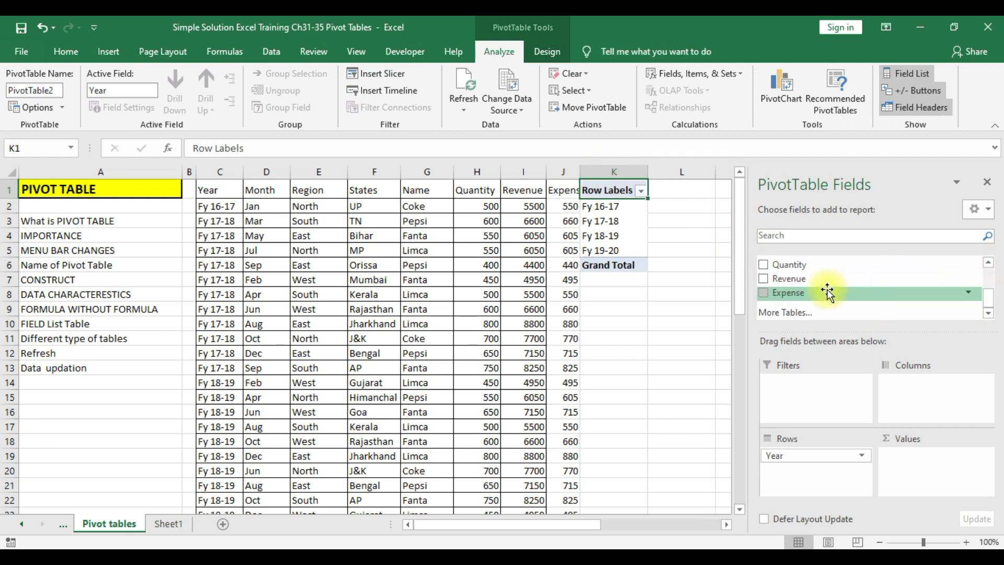
pyautogui.moveTo(828, 293); pyautogui.dragTo(922, 453)
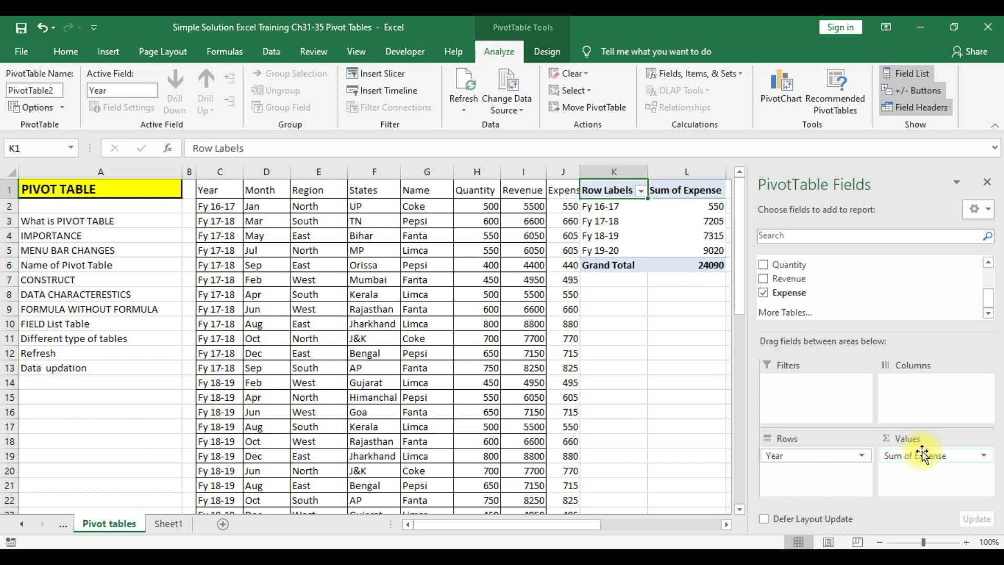